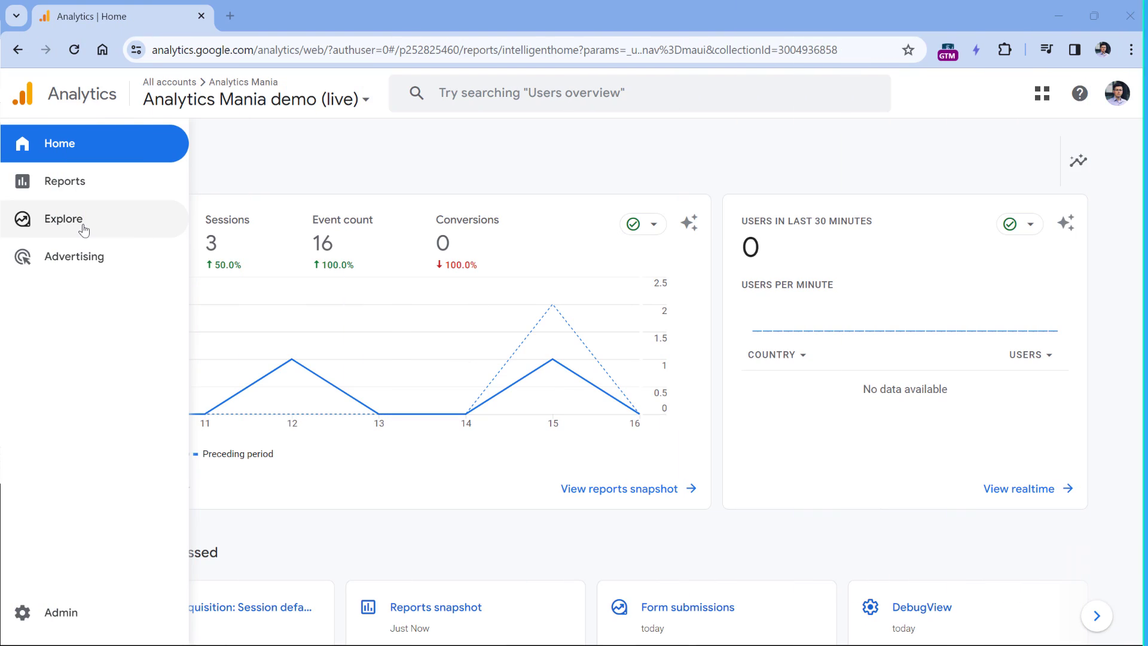
# Open the Reports snapshot for the Analytics Mania demo property from the left navigation.
pyautogui.click(69, 182)
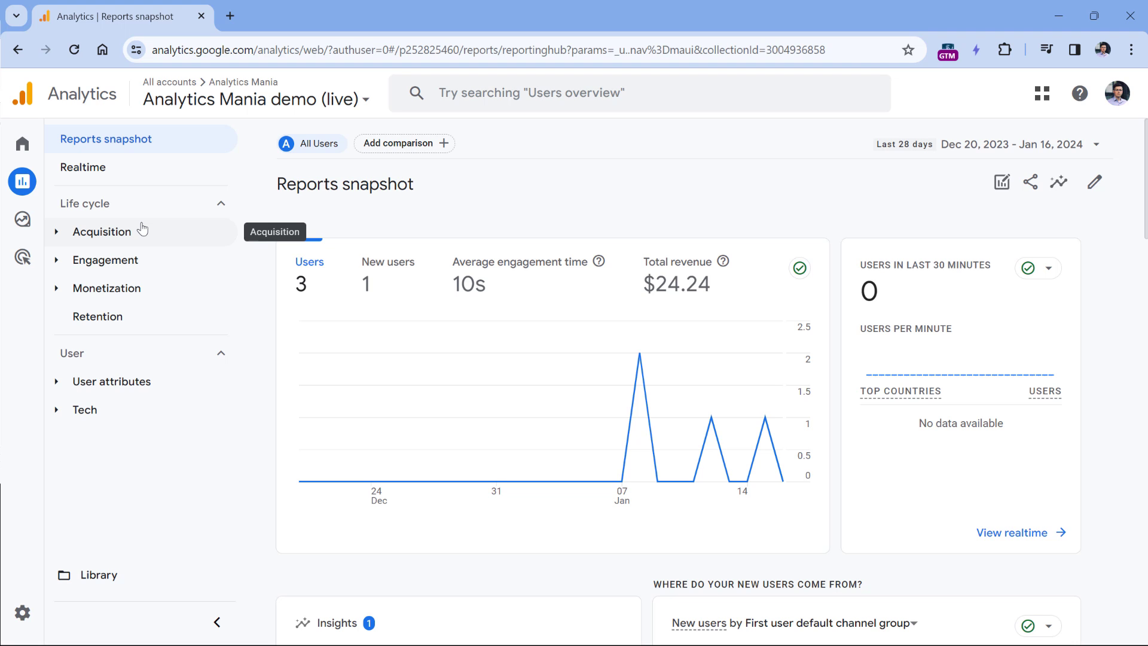
# Open Acquisition > Traffic acquisition and set the dates from Oct 1, 2023 to Jan 17, 2024.
pyautogui.click(60, 231)
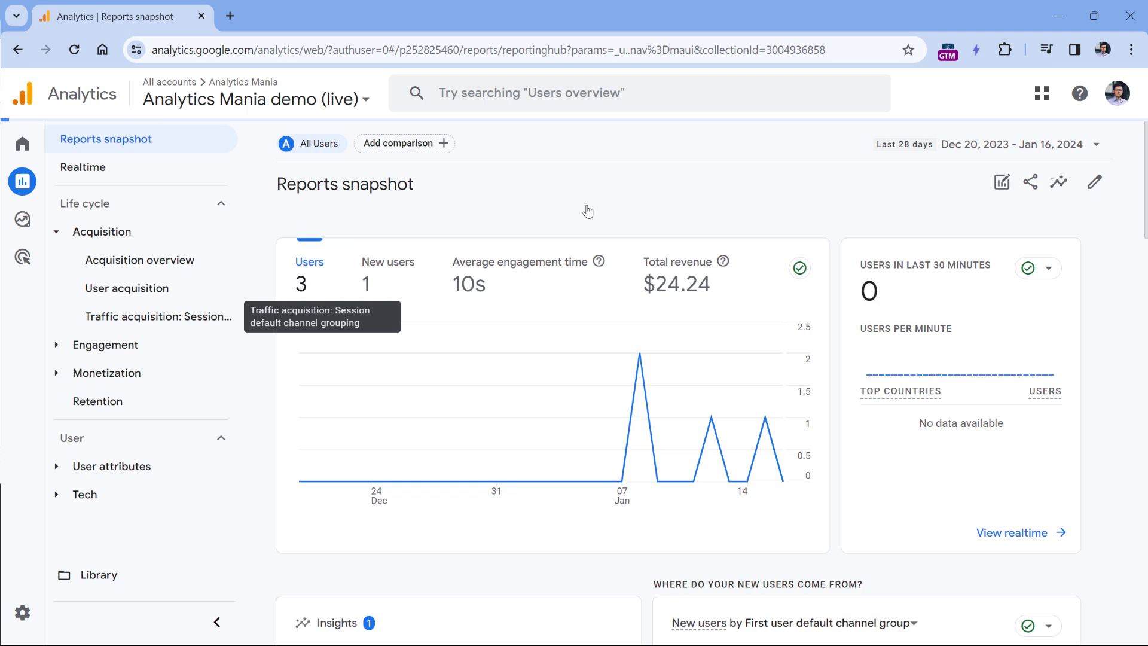
pyautogui.click(1011, 144)
pyautogui.scroll(2, 785, 292)
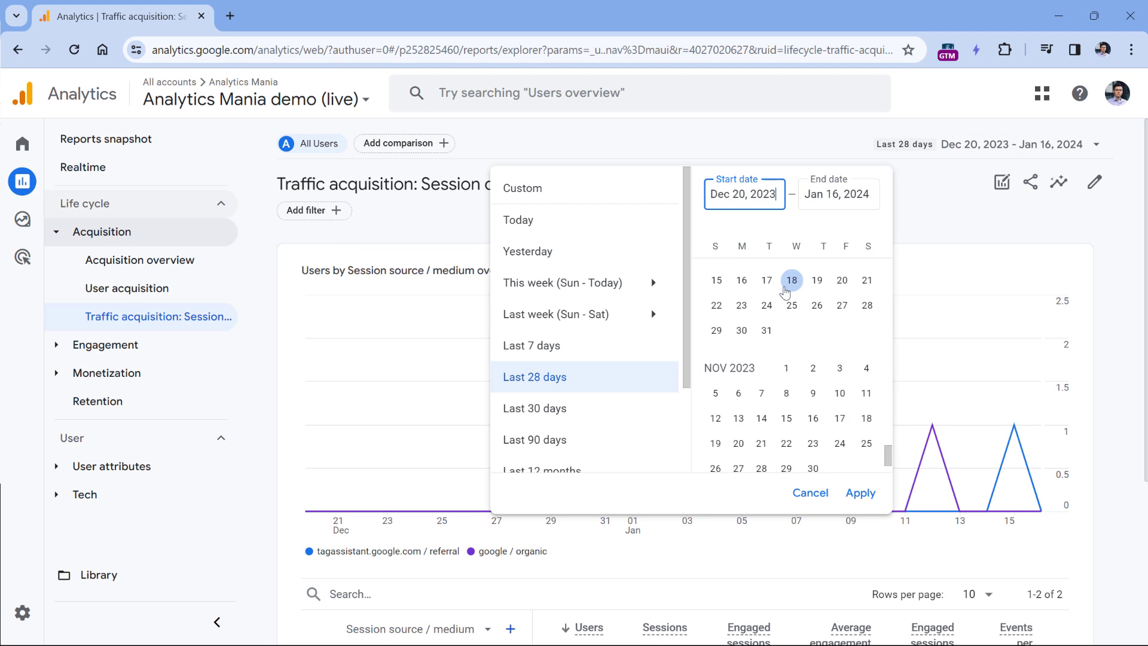
pyautogui.scroll(2, 785, 292)
pyautogui.click(715, 384)
pyautogui.scroll(-5, 748, 387)
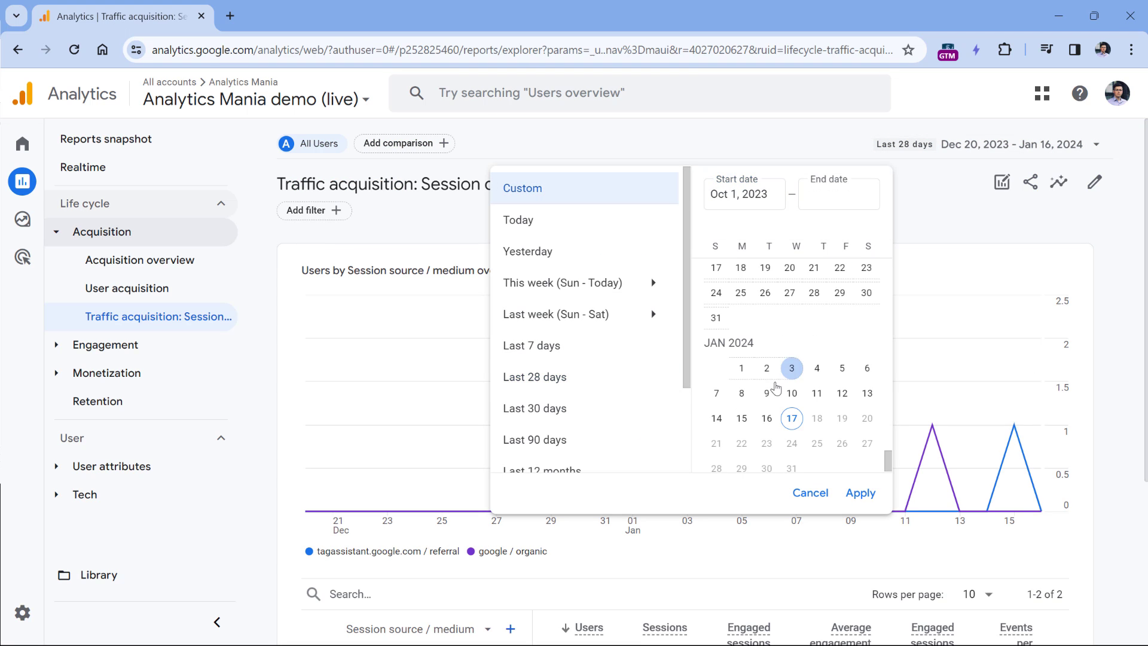
pyautogui.click(792, 418)
pyautogui.click(860, 493)
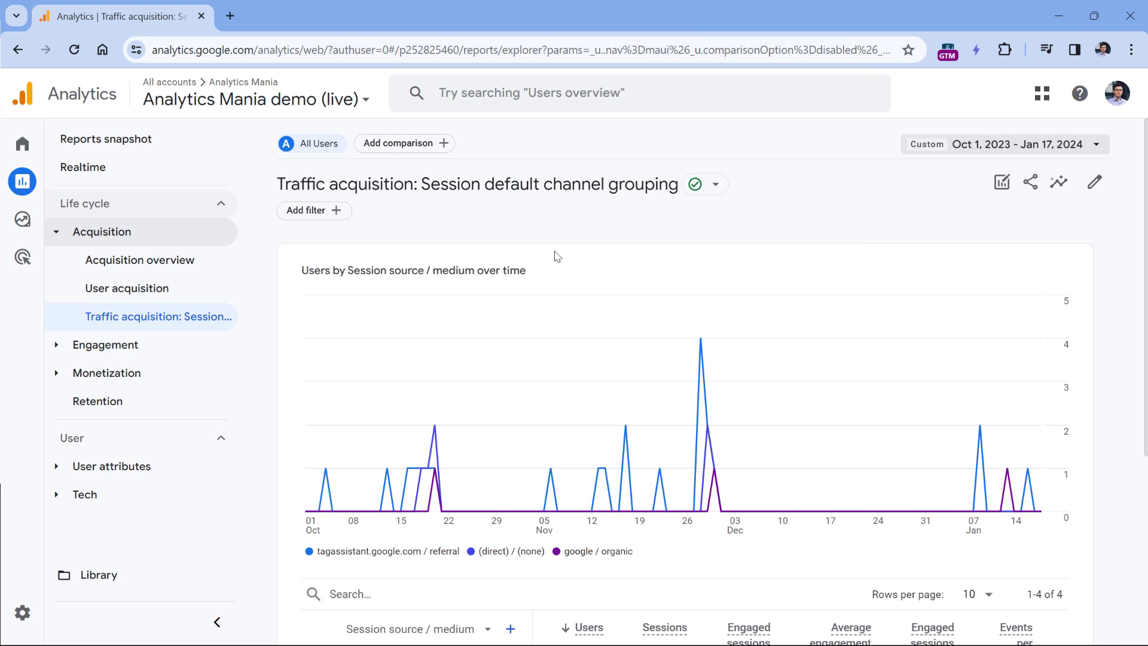
pyautogui.scroll(-5, 556, 255)
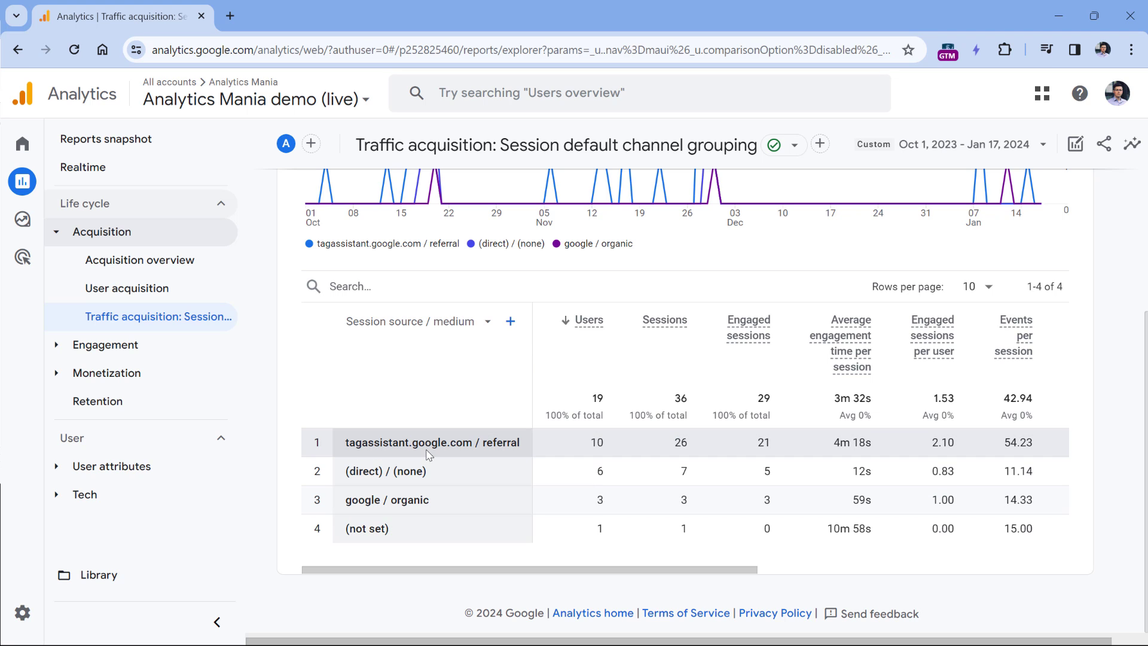
pyautogui.scroll(5, 436, 443)
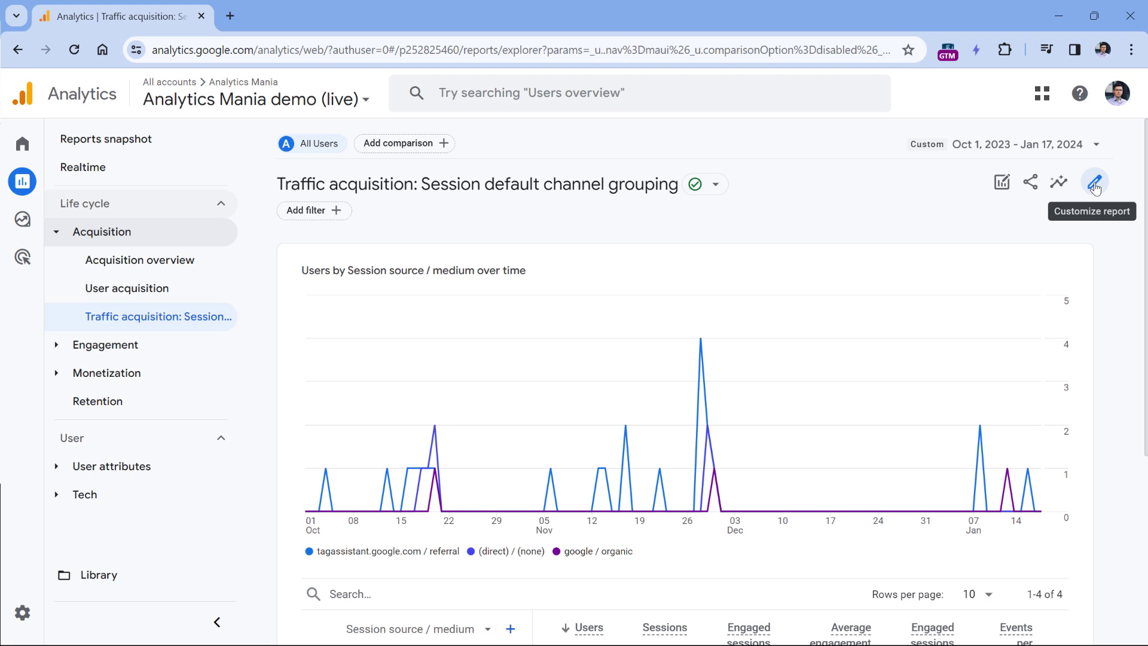
# Filter the report to Session default channel group exactly matching Referral.
pyautogui.click(1096, 187)
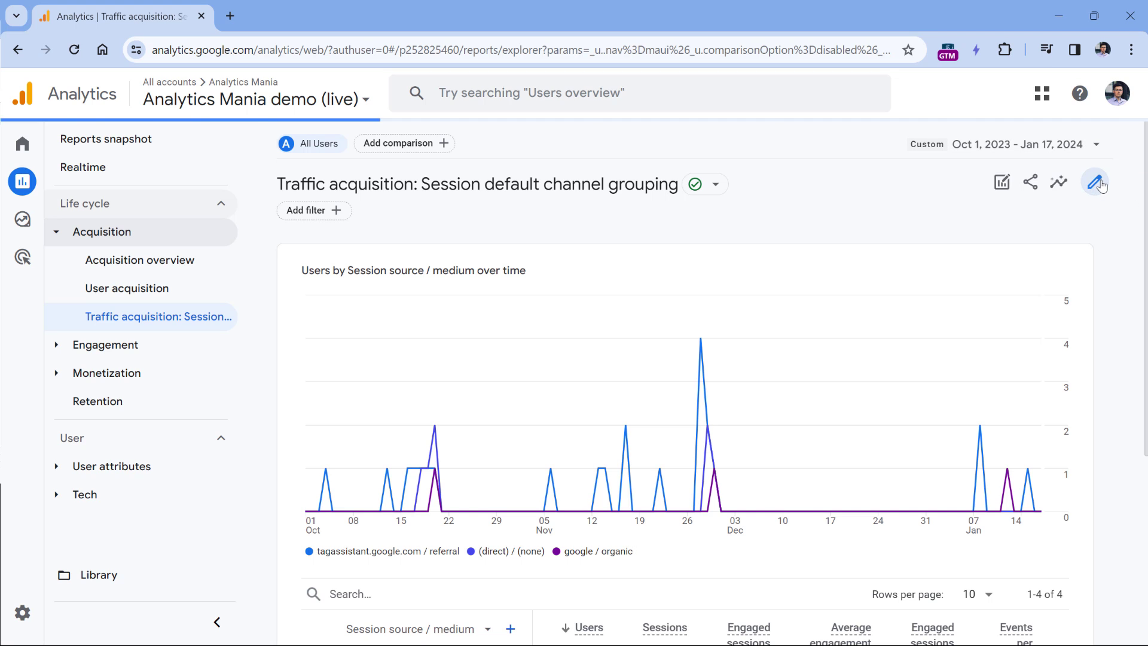
pyautogui.click(972, 315)
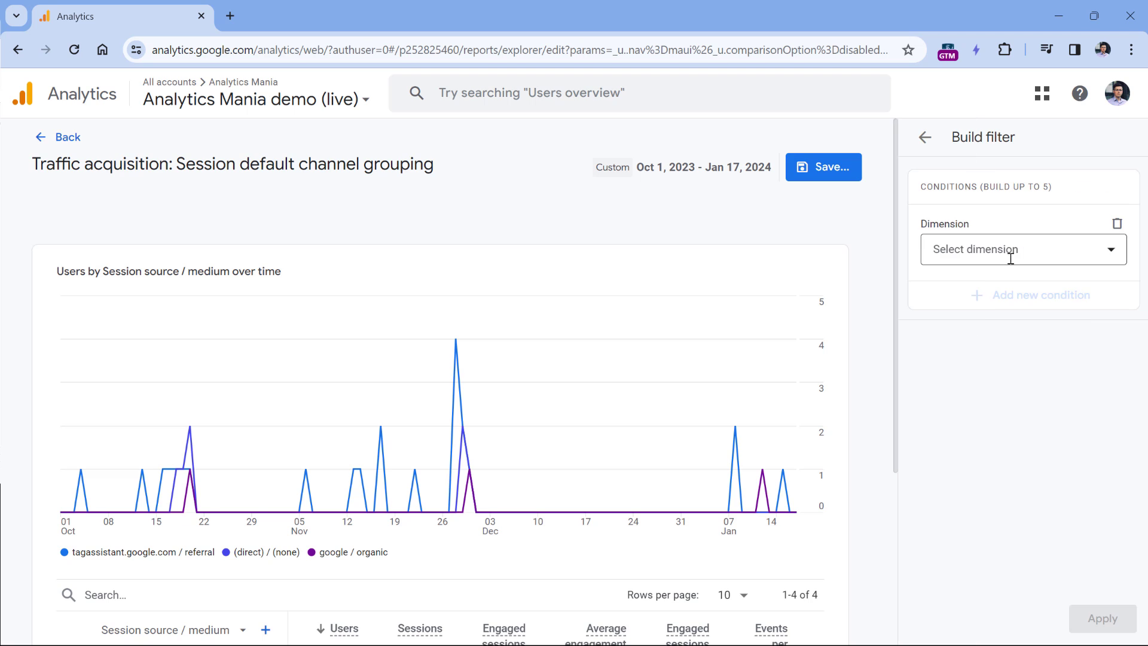
pyautogui.click(1014, 251)
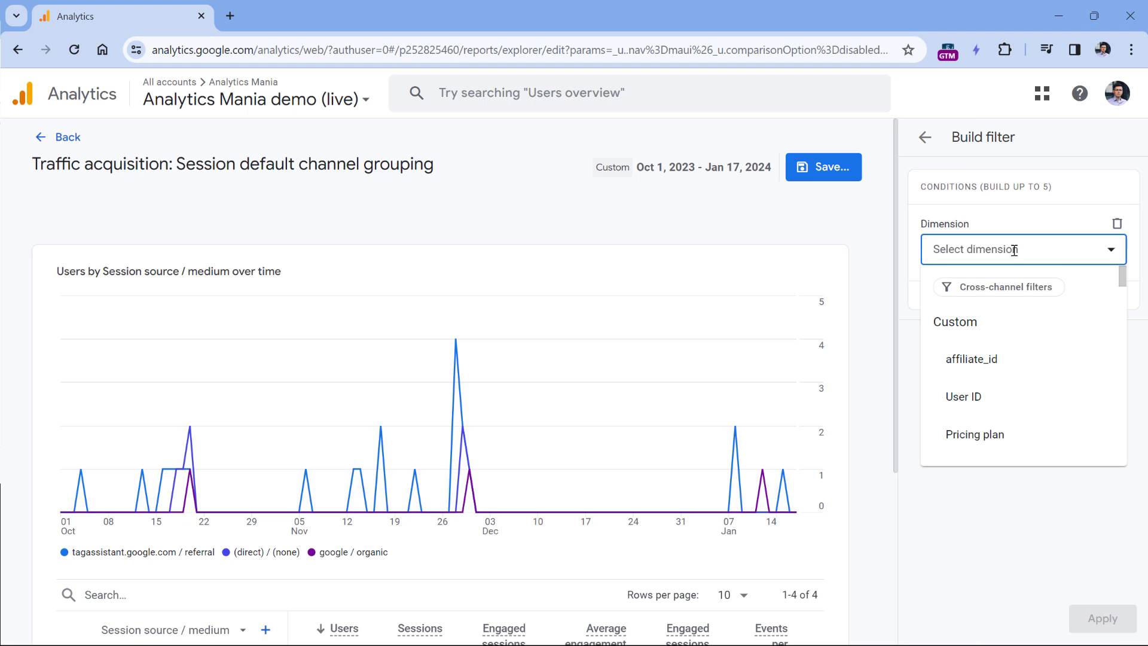
pyautogui.write('defa')
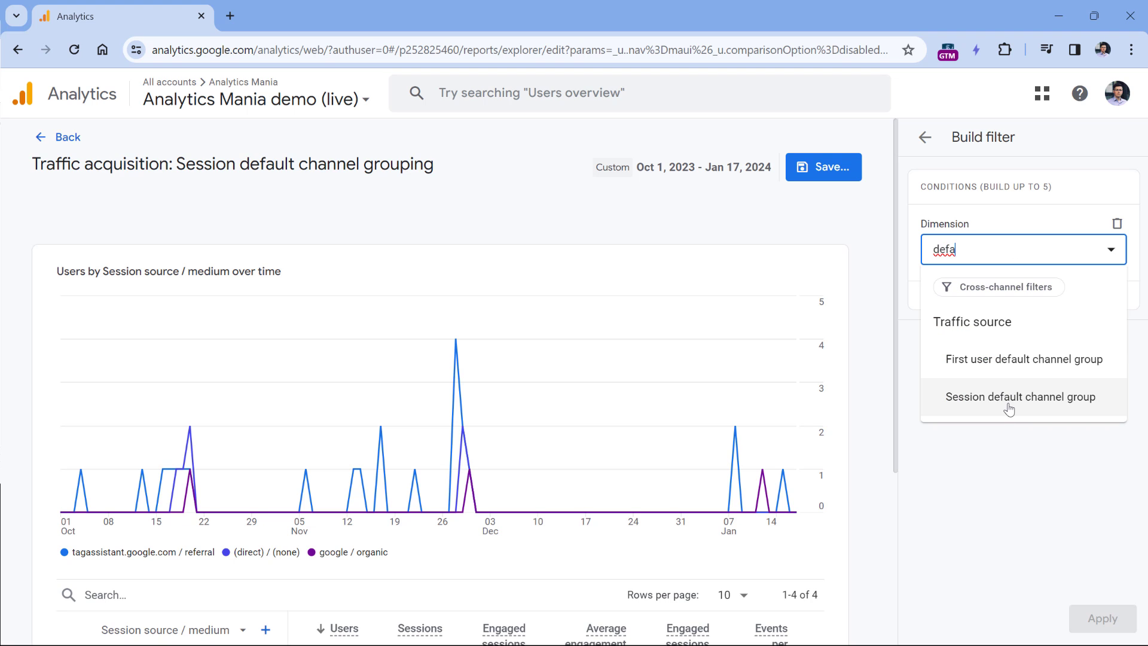
pyautogui.click(1015, 402)
pyautogui.click(1023, 315)
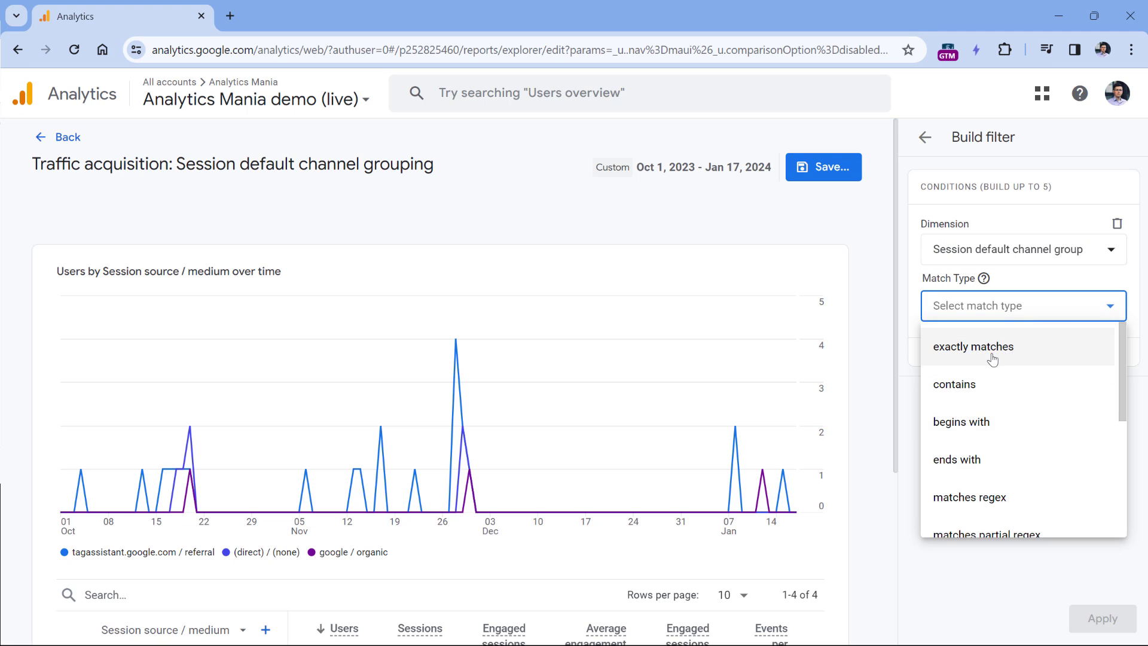
pyautogui.click(992, 357)
pyautogui.click(1040, 362)
pyautogui.click(949, 439)
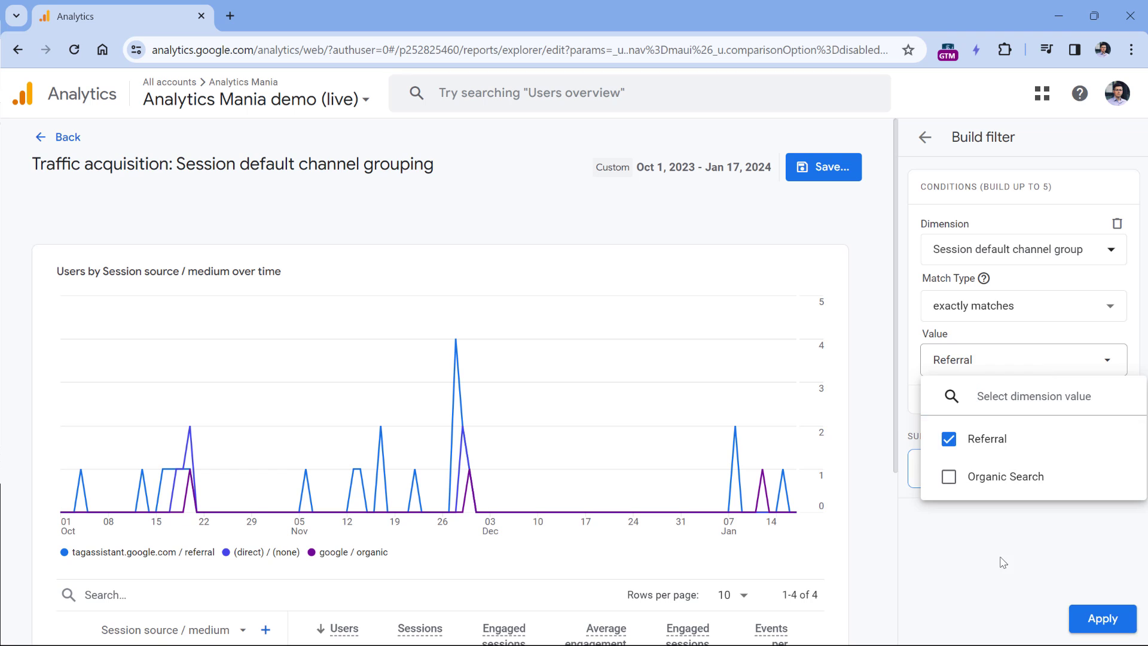
pyautogui.click(1025, 546)
pyautogui.click(1104, 619)
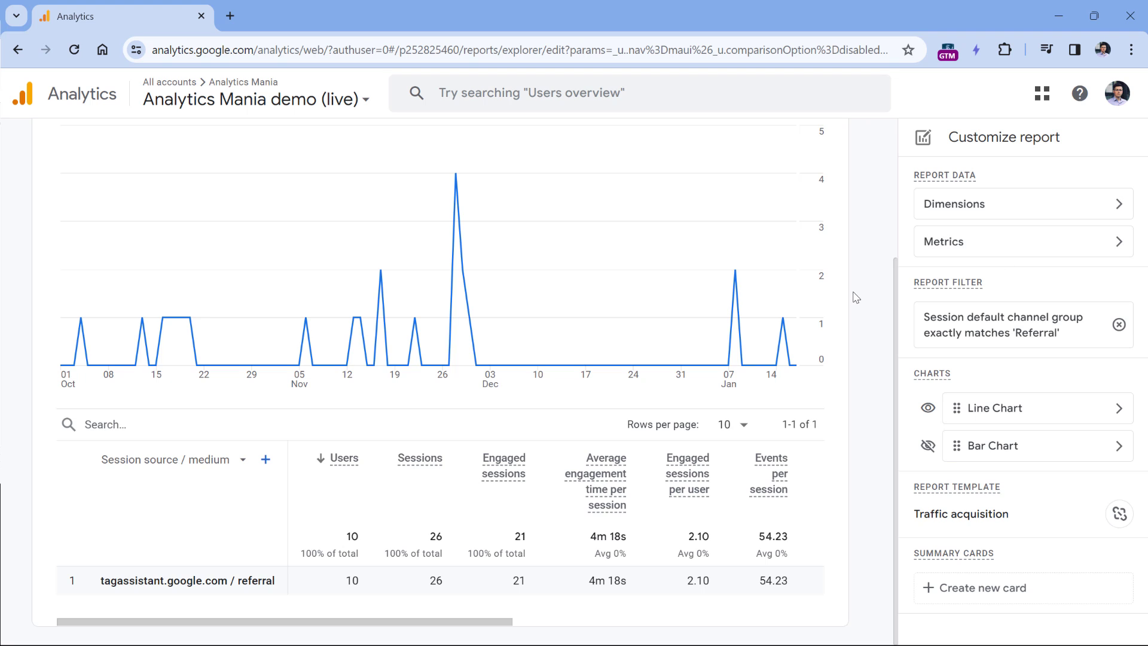
# Save the filtered report as a new report named 'Referrals'.
pyautogui.scroll(3, 856, 298)
pyautogui.click(835, 171)
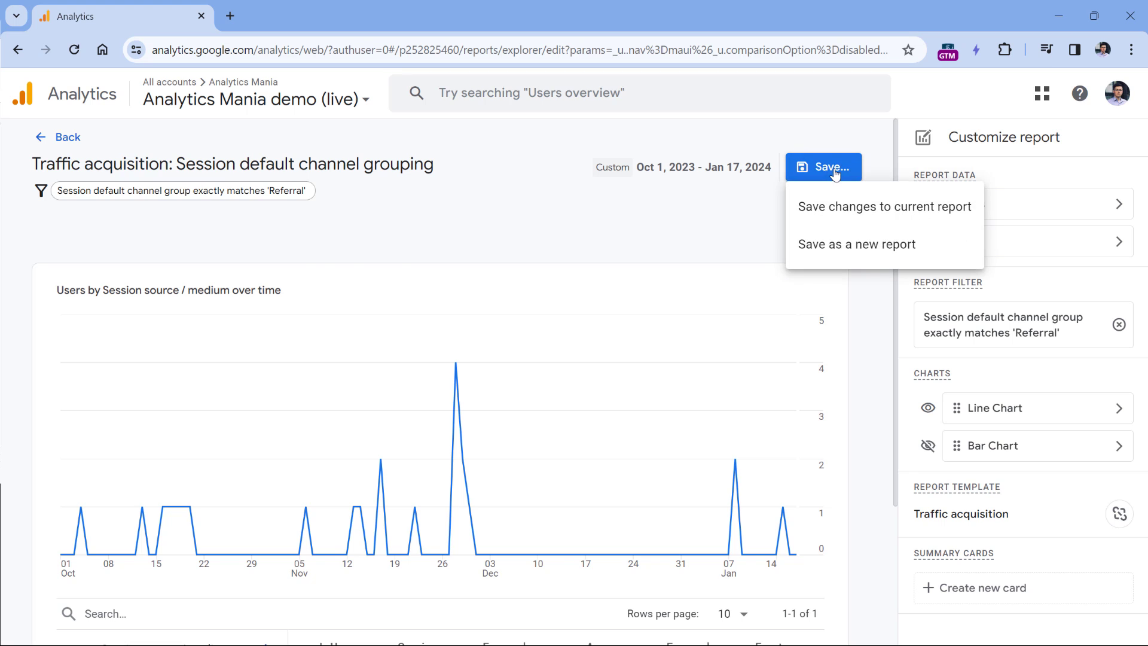
pyautogui.click(890, 252)
pyautogui.tripleClick(505, 341)
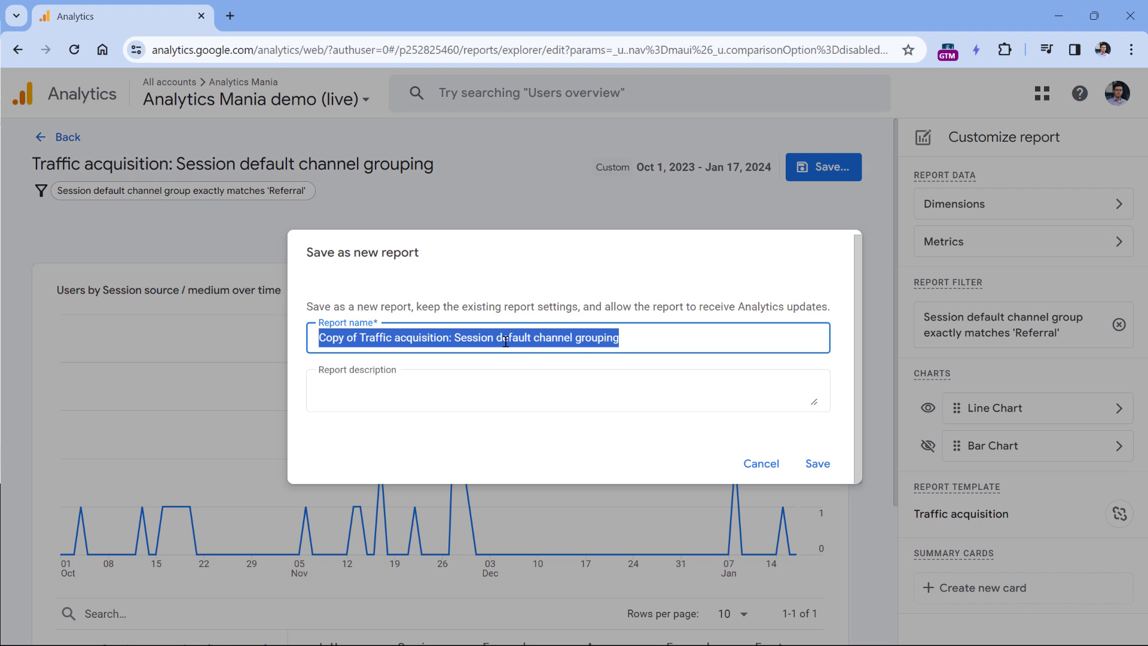
pyautogui.write('Referral')
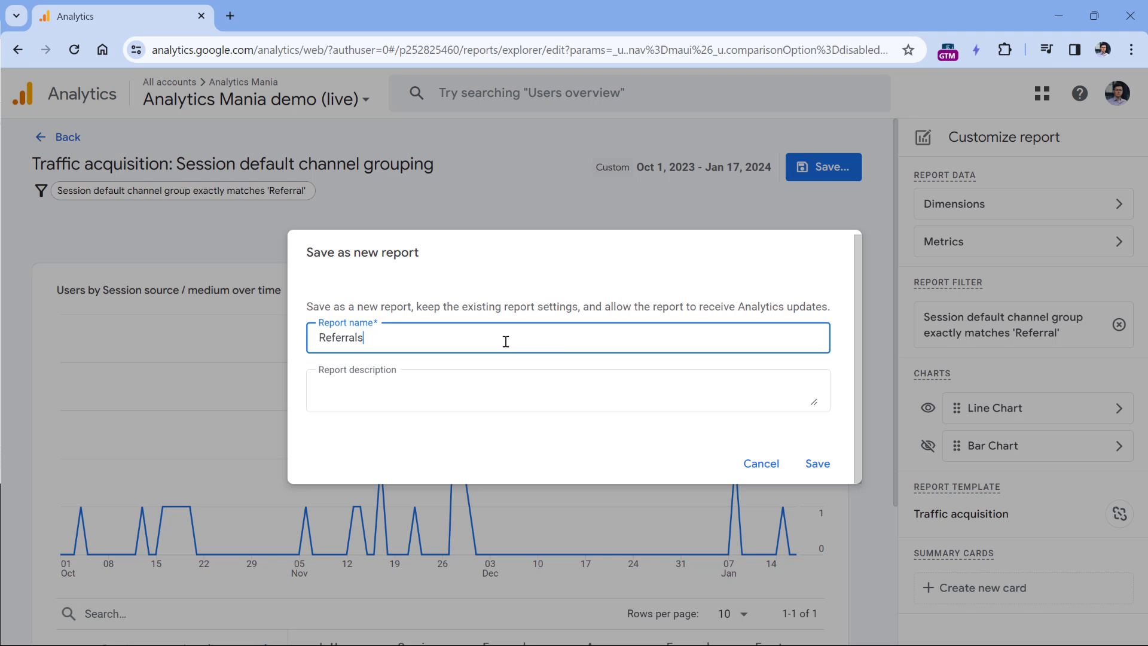
pyautogui.write('s')
pyautogui.click(816, 464)
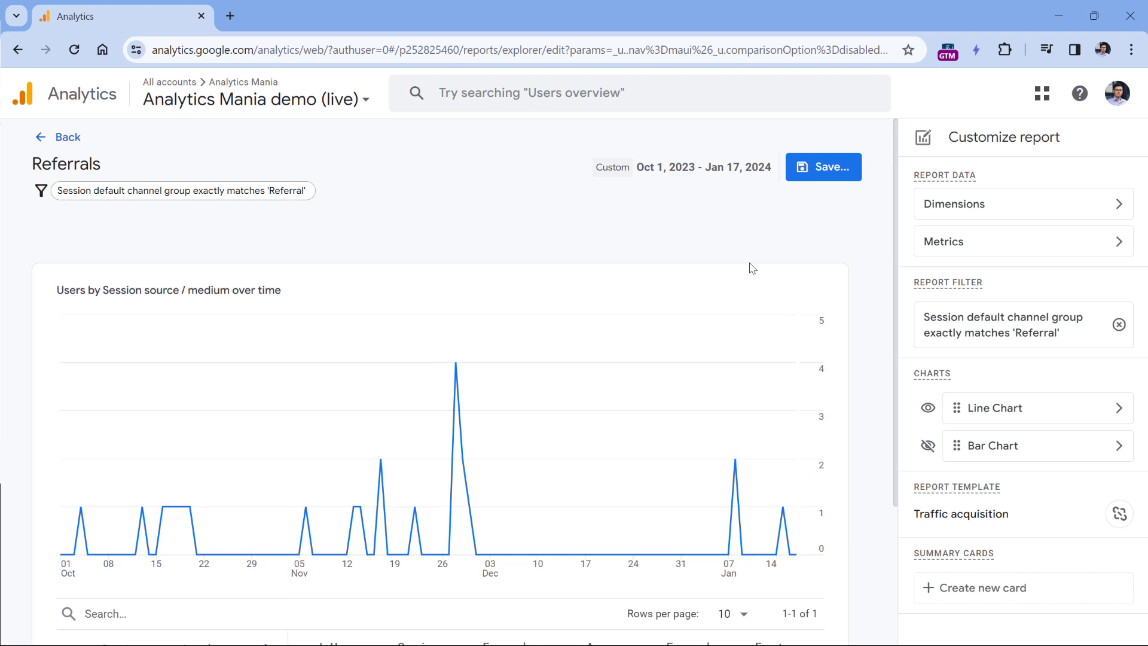
# Leave the report editor, open the Library and bring the remaining collections into view.
pyautogui.click(48, 142)
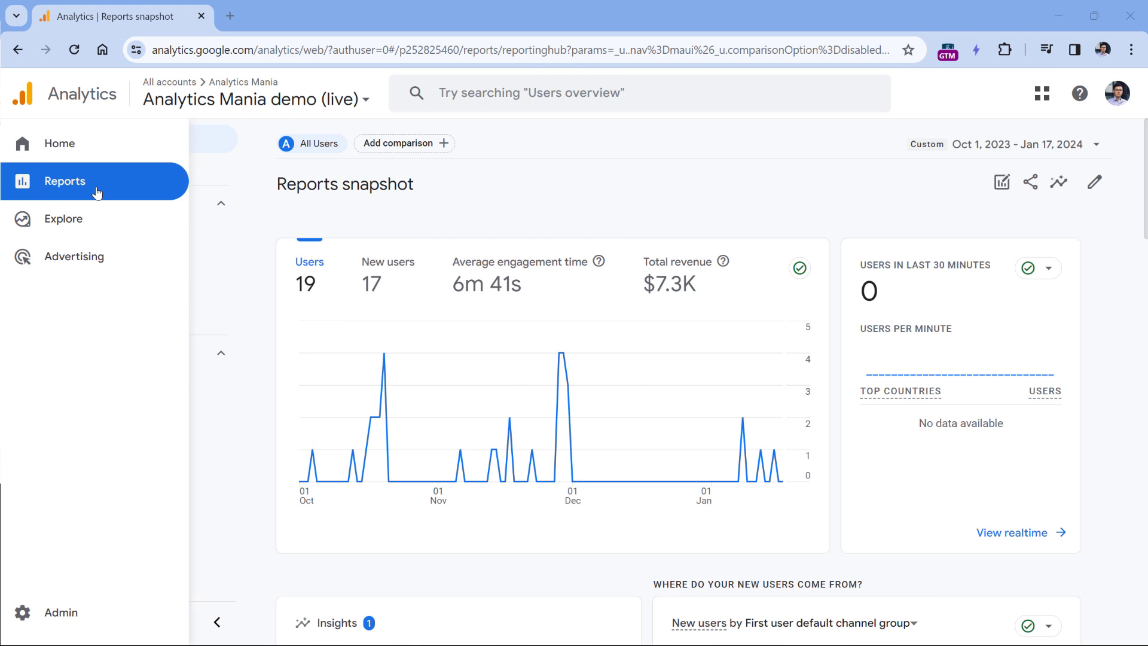
pyautogui.click(103, 576)
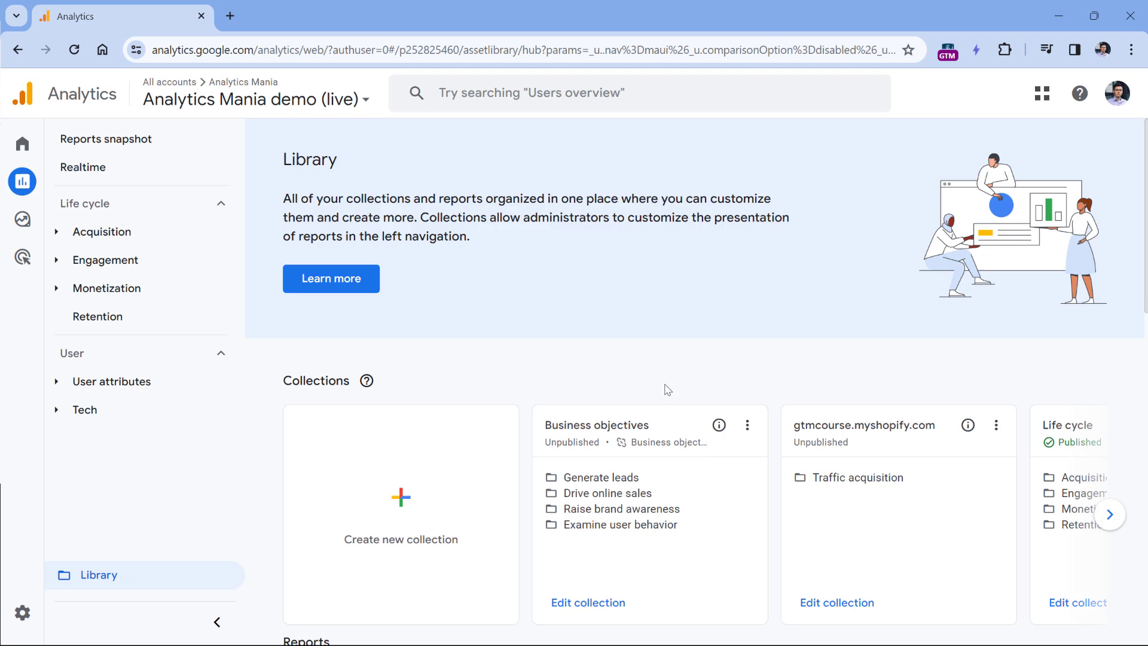
pyautogui.scroll(-1, 665, 228)
pyautogui.scroll(-1, 666, 228)
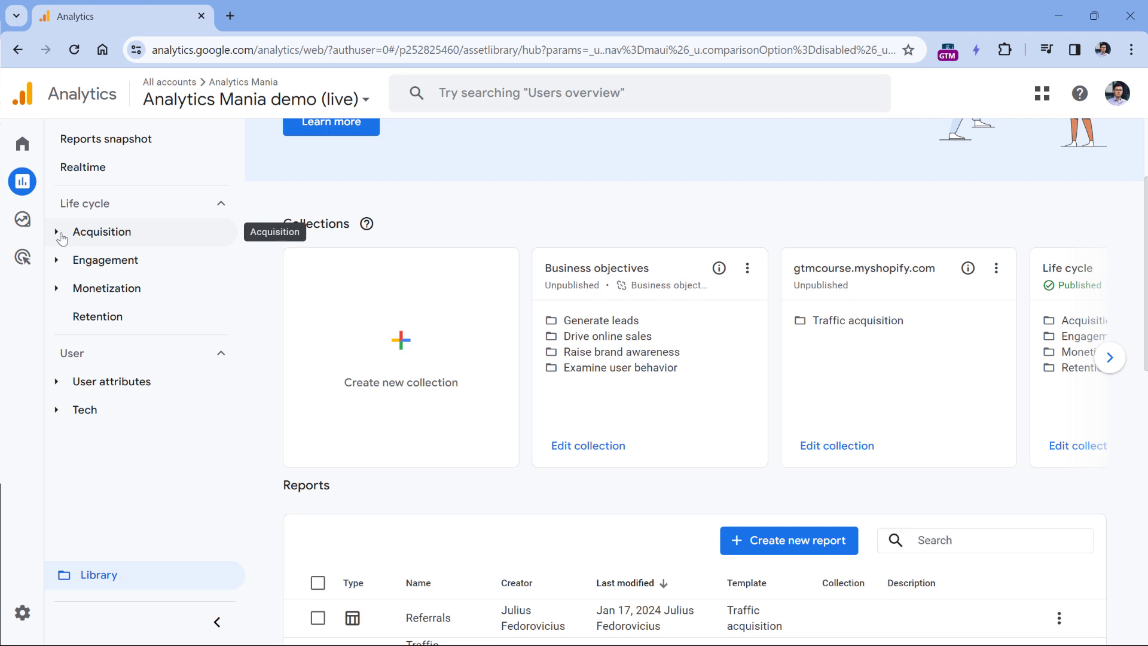
pyautogui.click(1111, 358)
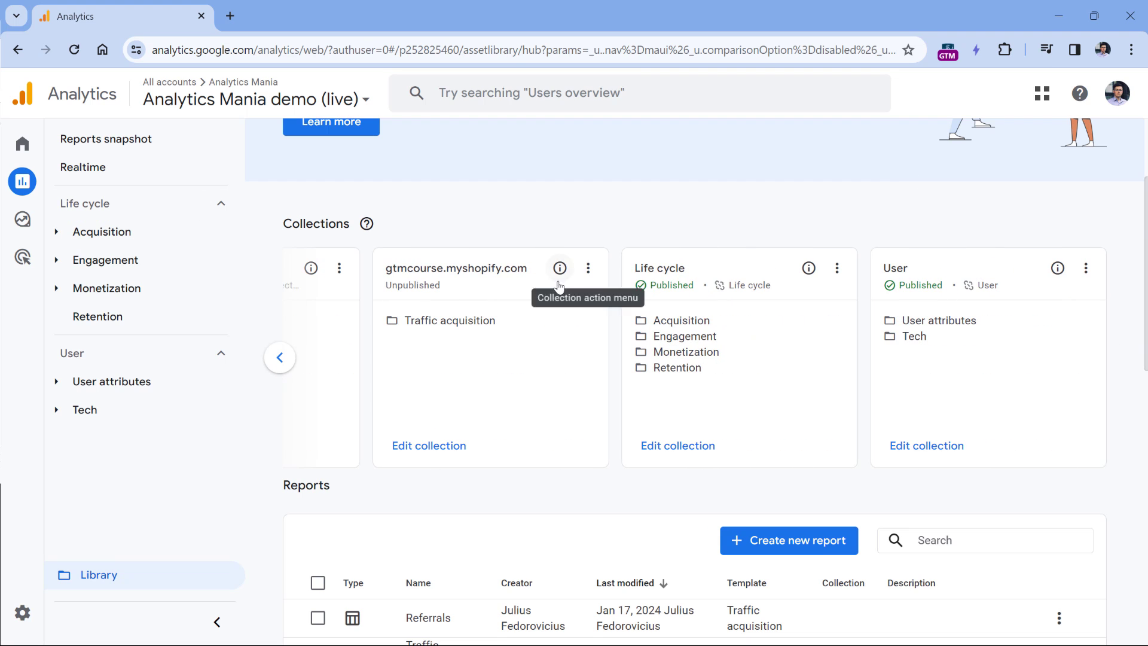
# Add Referrals under User acquisition in the Life cycle collection's Acquisition topic, and save.
pyautogui.click(677, 446)
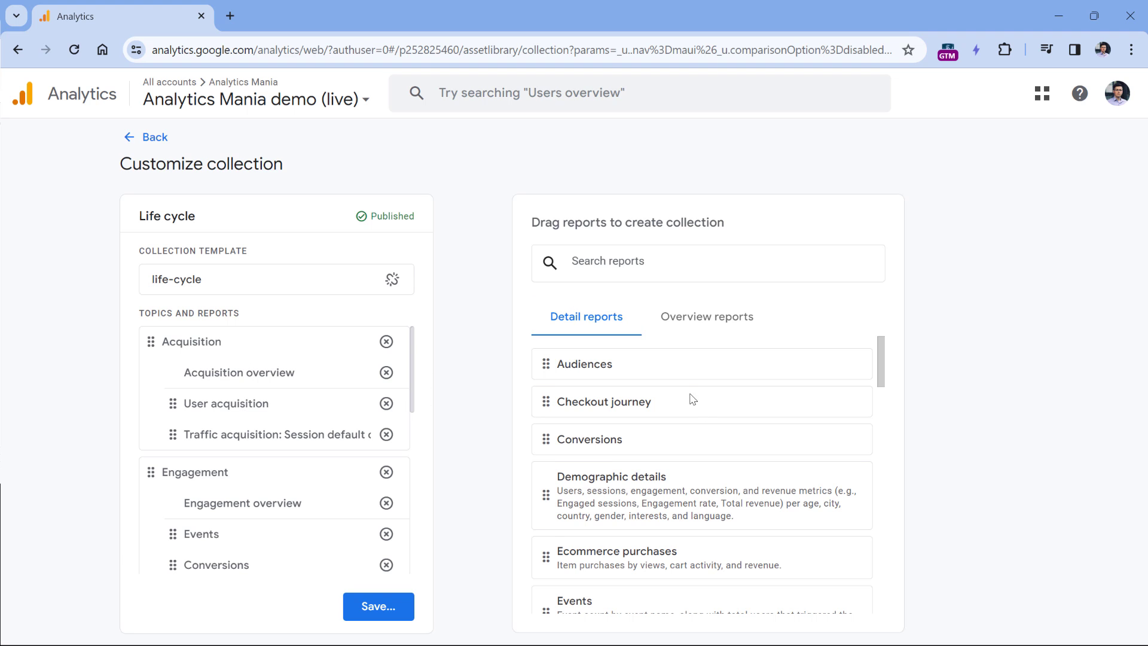
pyautogui.scroll(-2, 691, 397)
pyautogui.scroll(-10, 692, 399)
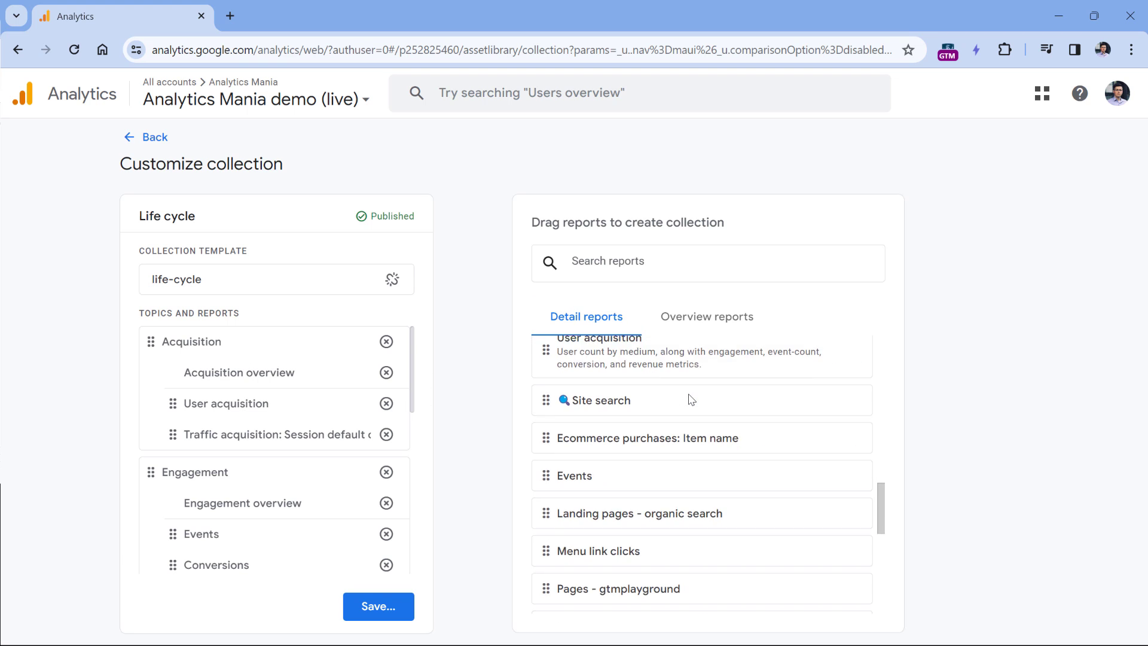
pyautogui.scroll(-1, 692, 399)
pyautogui.moveTo(547, 516); pyautogui.dragTo(179, 440)
pyautogui.click(377, 605)
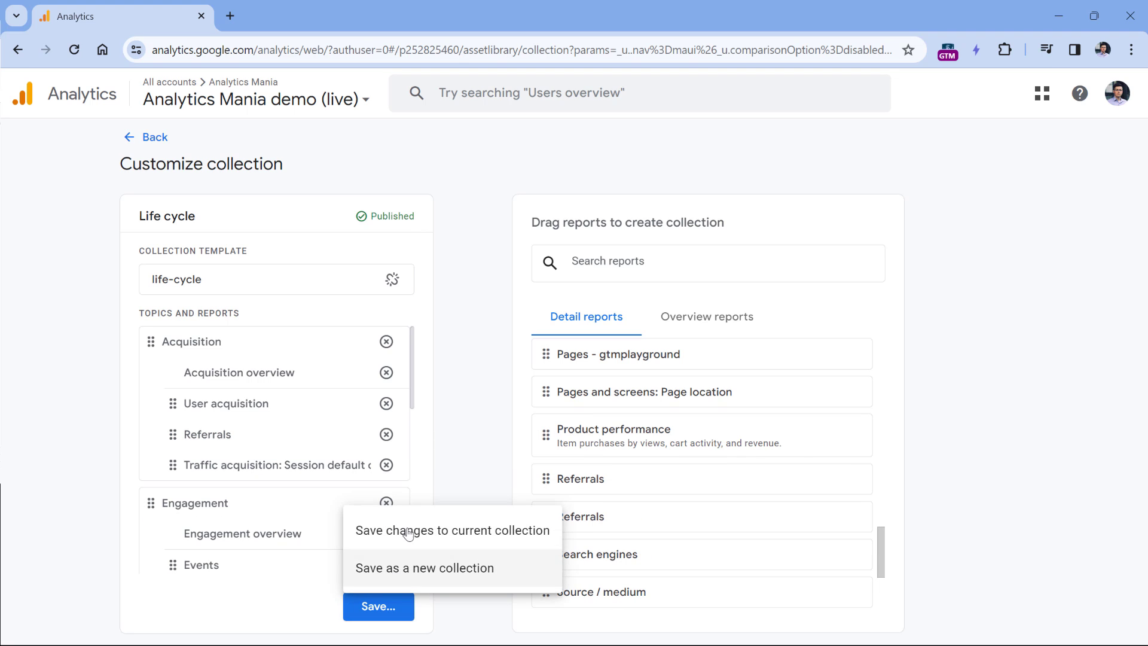
pyautogui.click(465, 542)
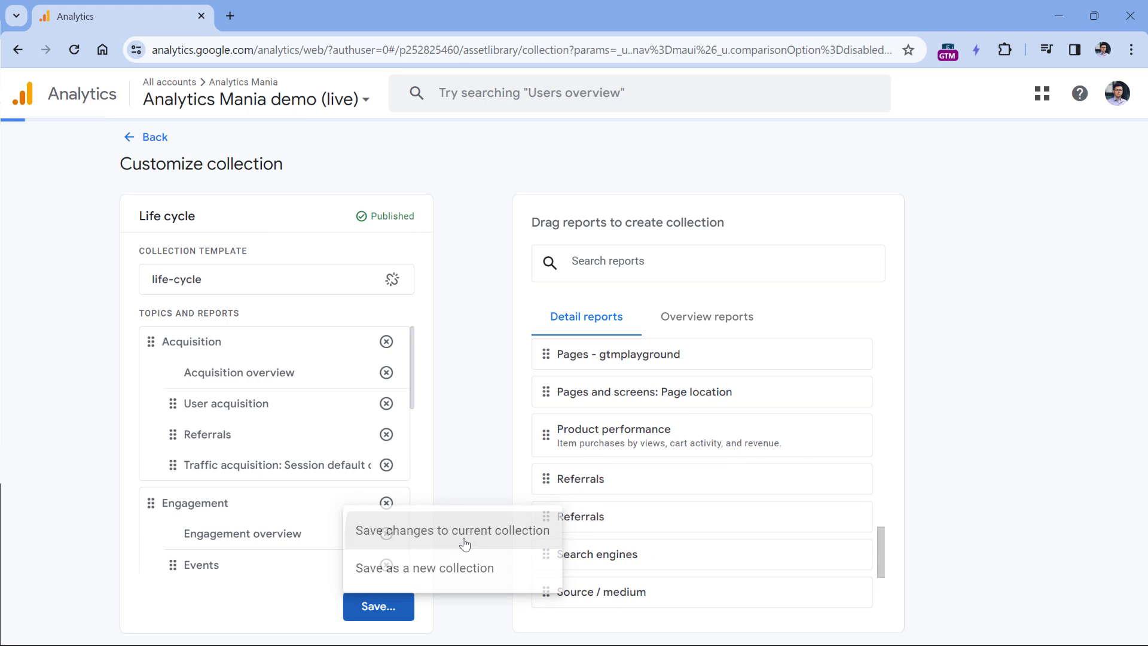
pyautogui.click(149, 137)
pyautogui.click(56, 232)
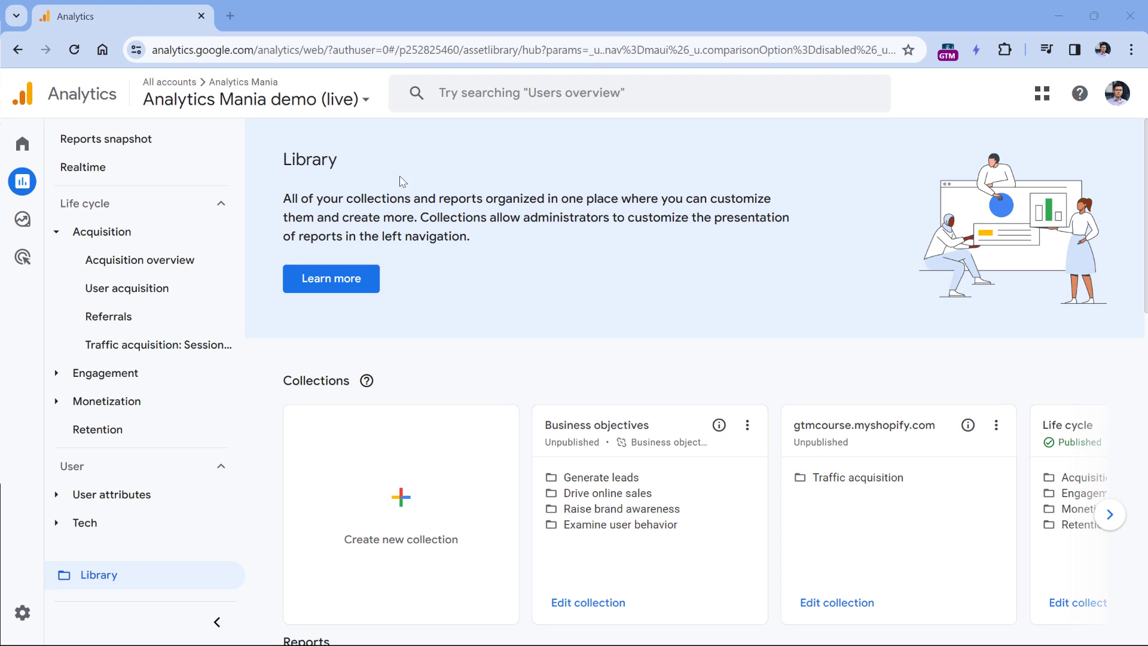
# Open the Traffic acquisition report and get its shareable link.
pyautogui.click(147, 351)
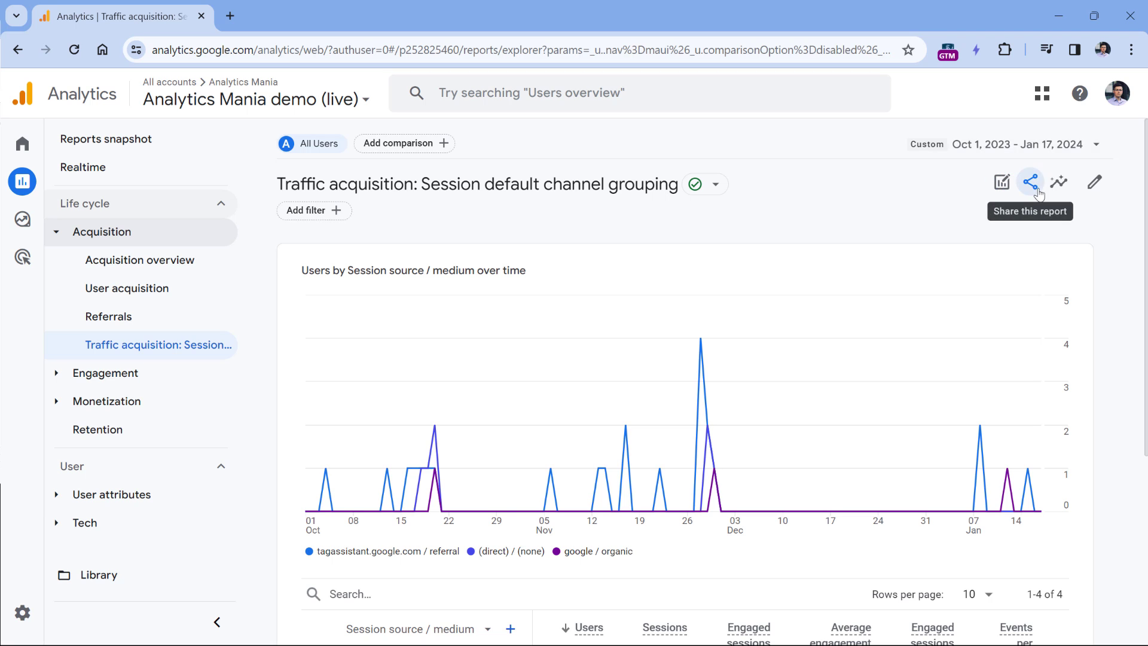
pyautogui.click(1038, 192)
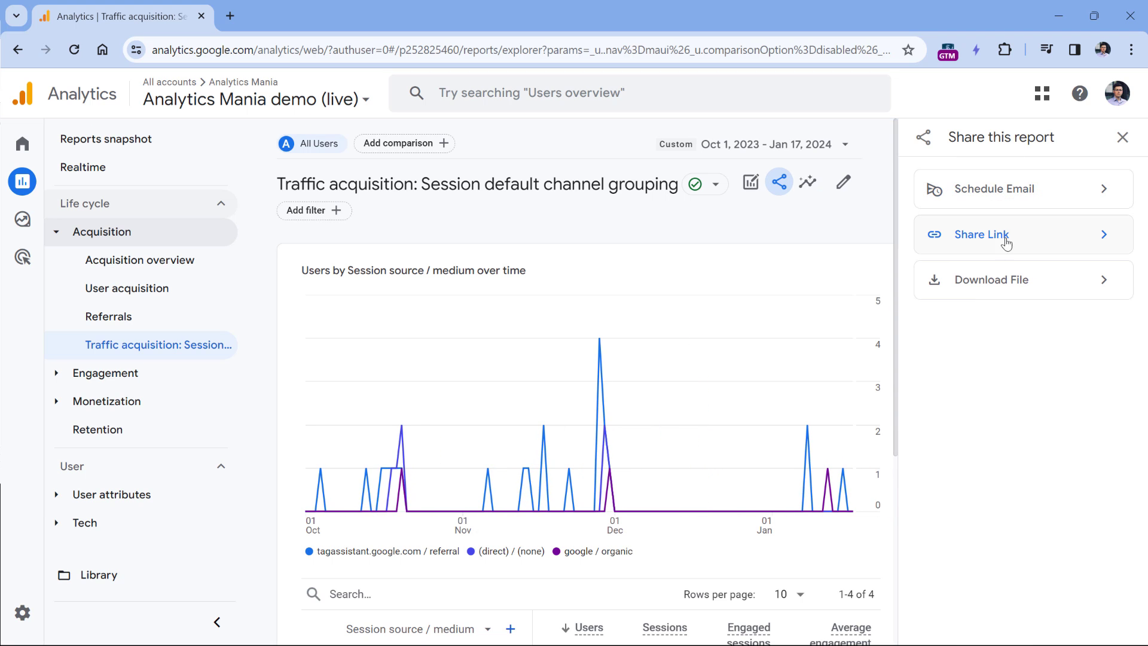
pyautogui.click(1033, 237)
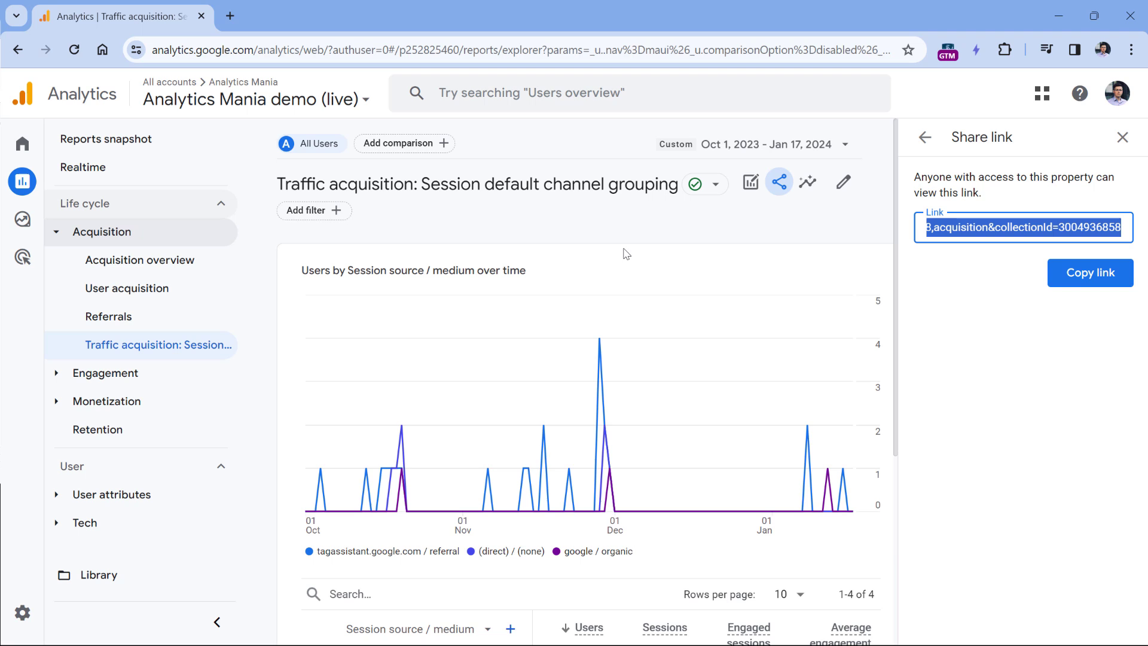
# Download the report as report.pdf and open the downloaded file.
pyautogui.click(925, 137)
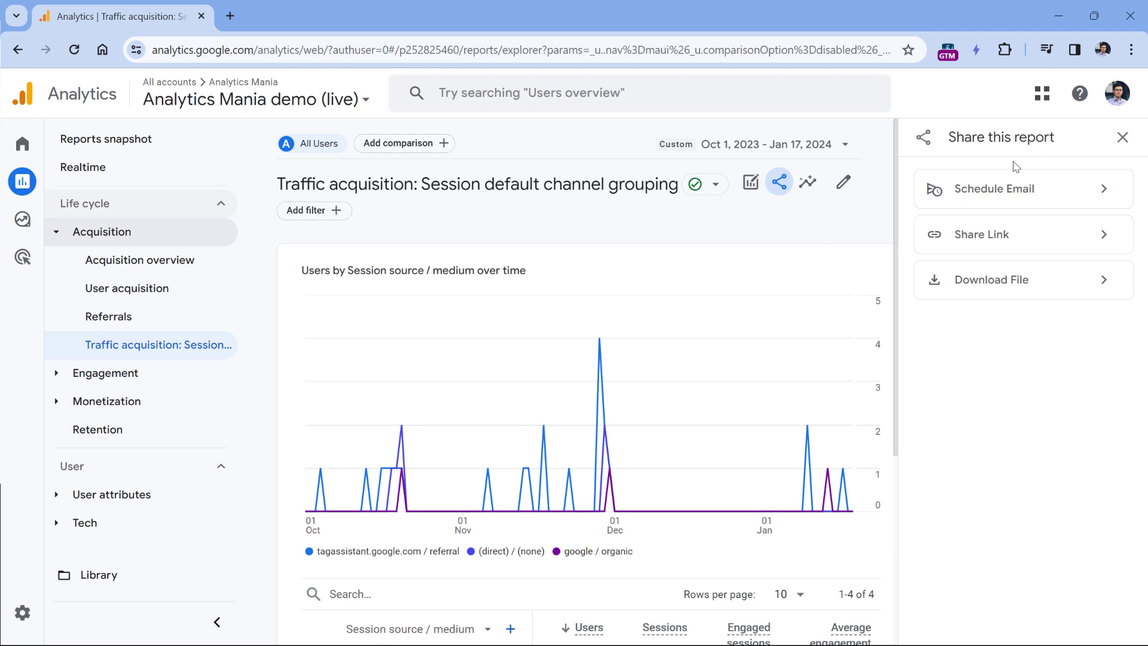
pyautogui.click(1008, 287)
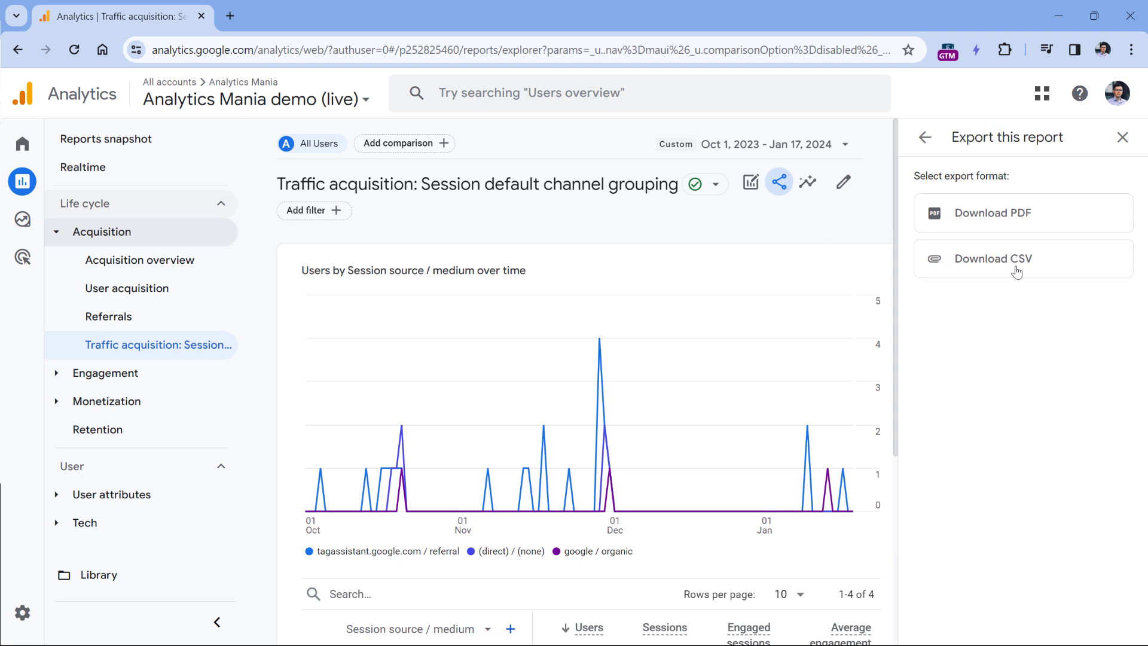
pyautogui.click(994, 215)
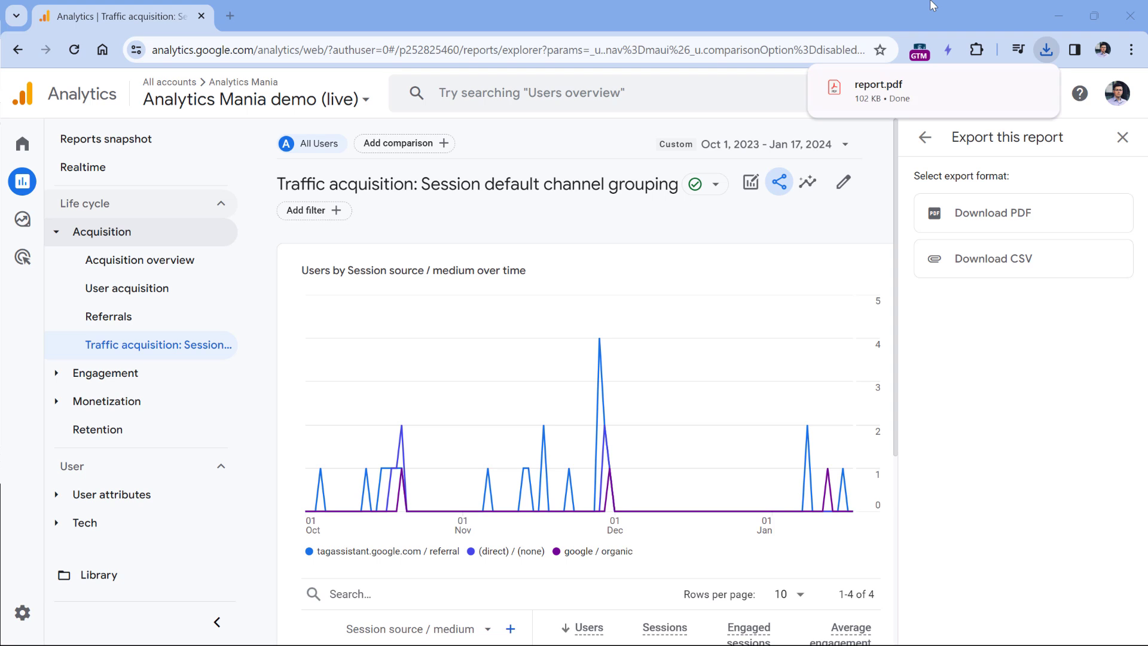
pyautogui.click(925, 82)
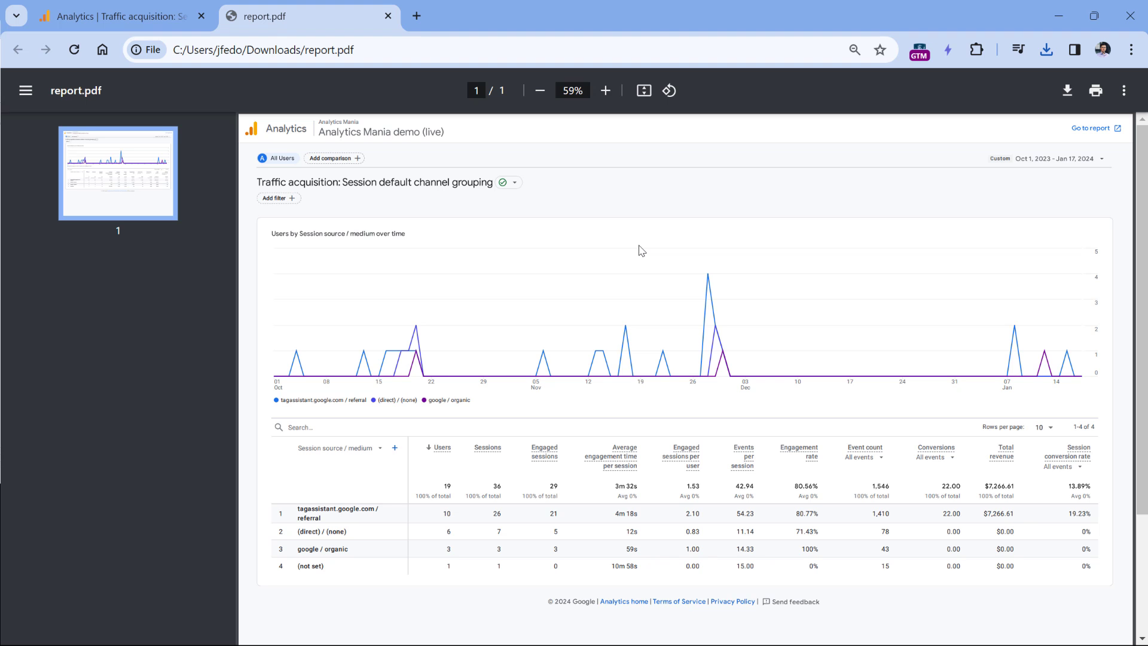
# Close the report.pdf tab to return to the Analytics export options.
pyautogui.hotkey('ctrl', 'w')
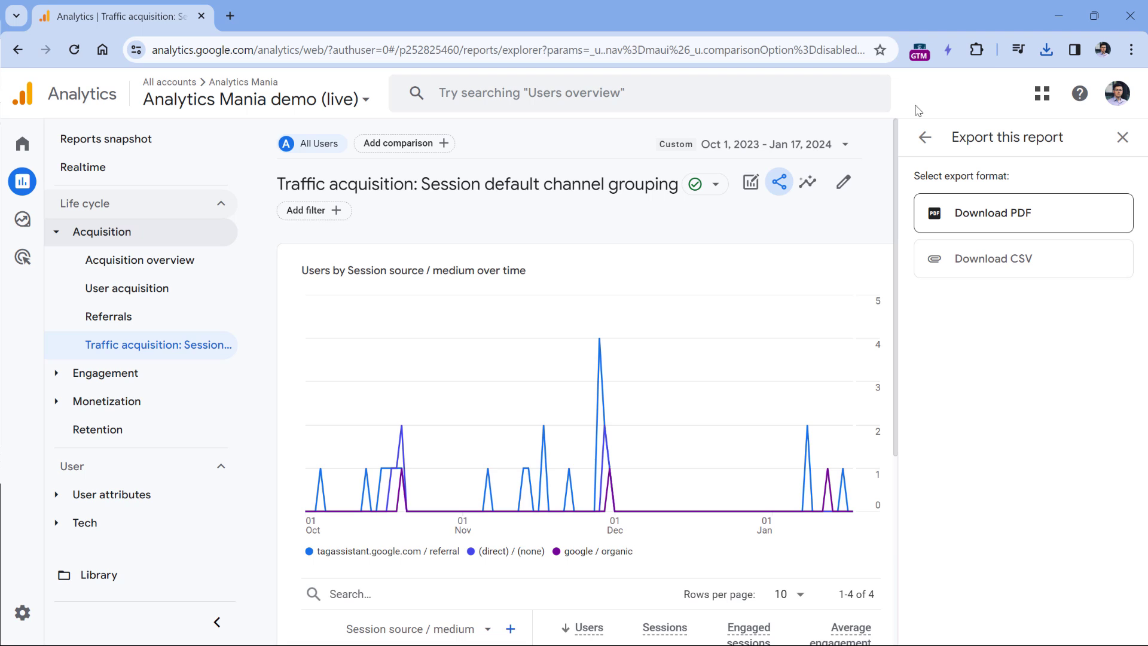
# Set up a weekly scheduled PDF email of the Traffic acquisition report starting 01/18/2024.
pyautogui.click(925, 136)
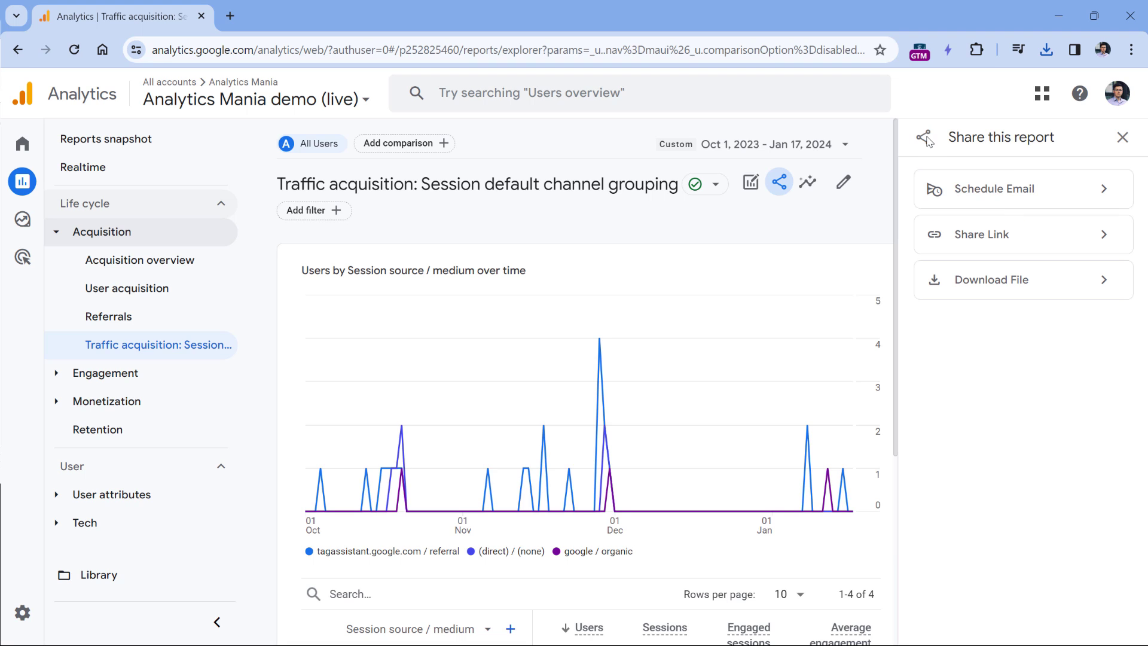
pyautogui.click(1011, 190)
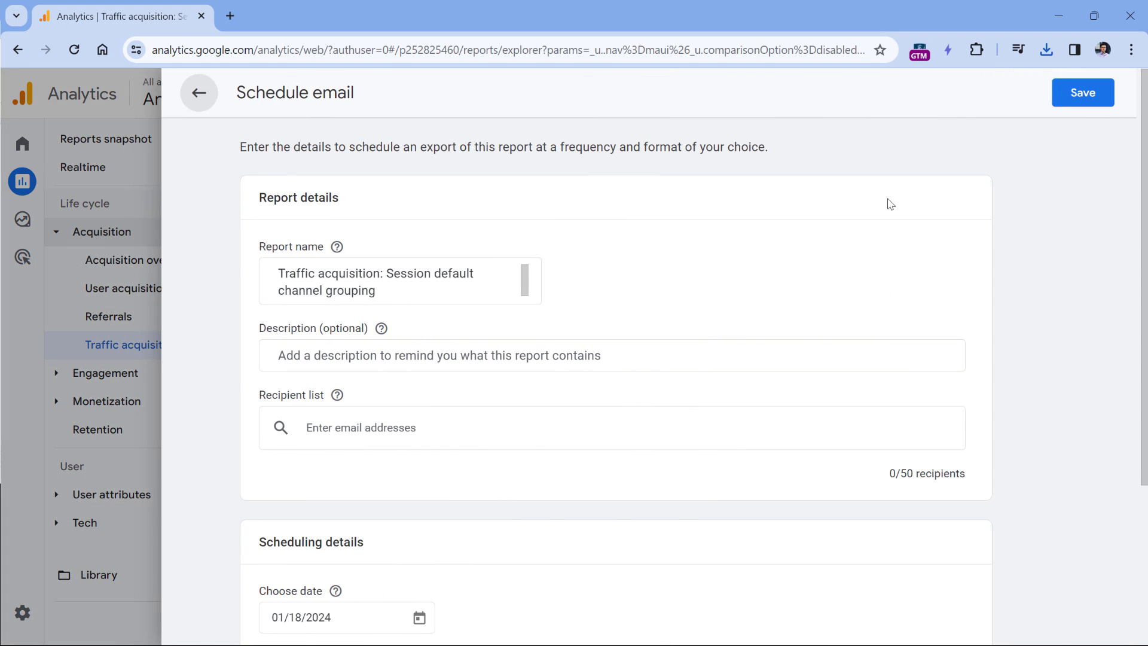
pyautogui.scroll(-4, 373, 427)
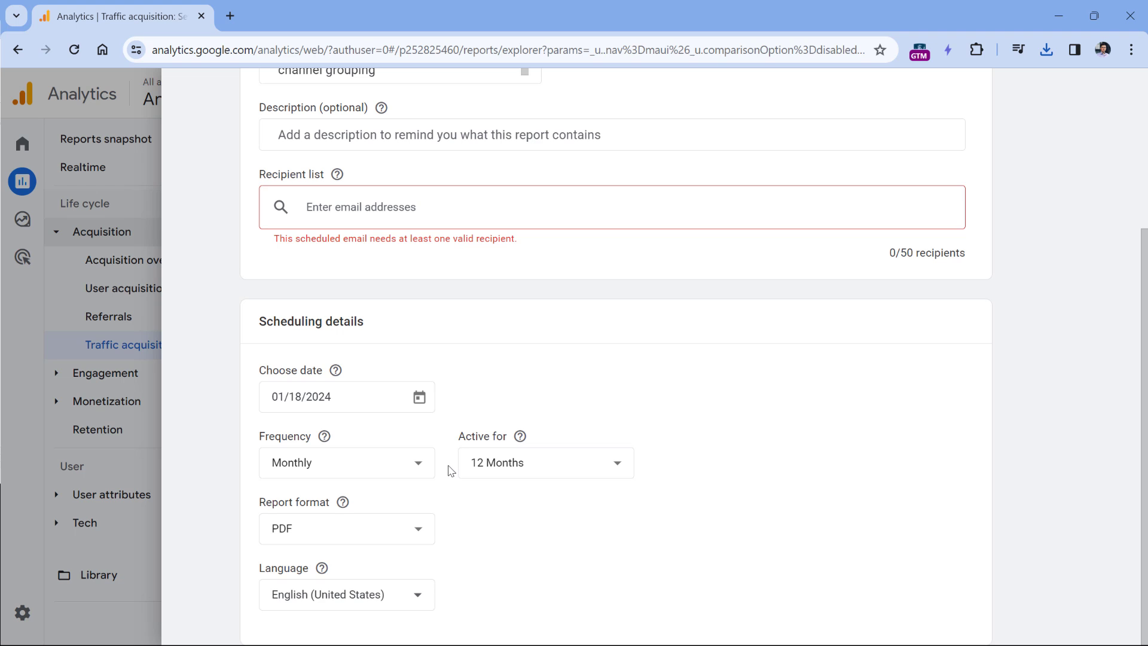
pyautogui.click(402, 461)
pyautogui.click(310, 542)
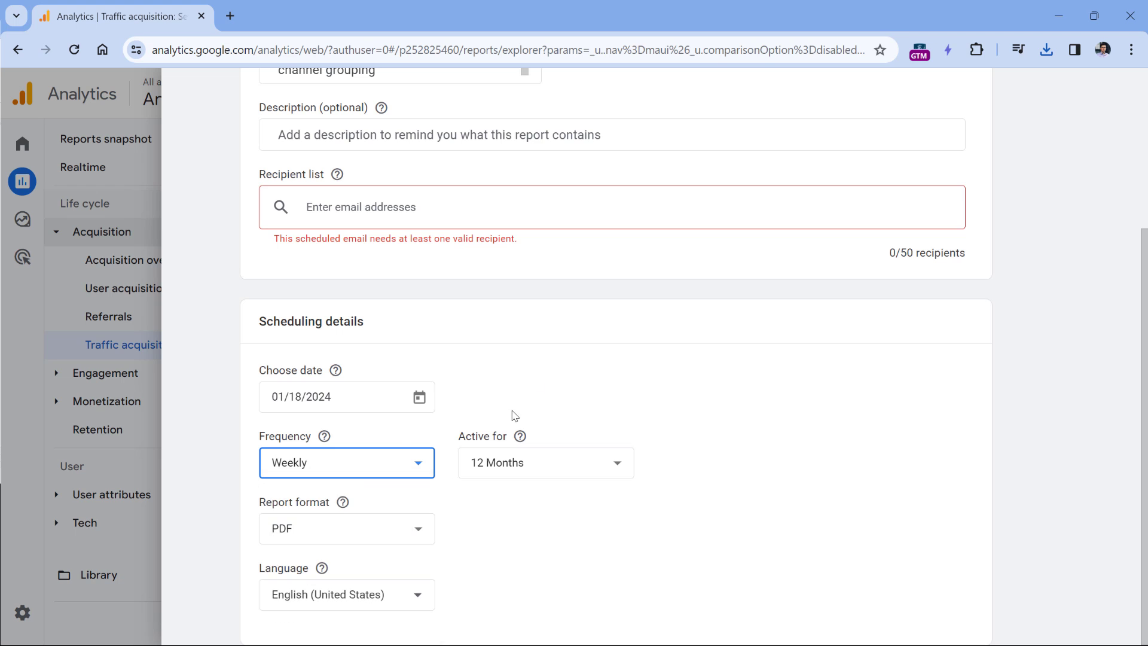
pyautogui.scroll(4, 515, 415)
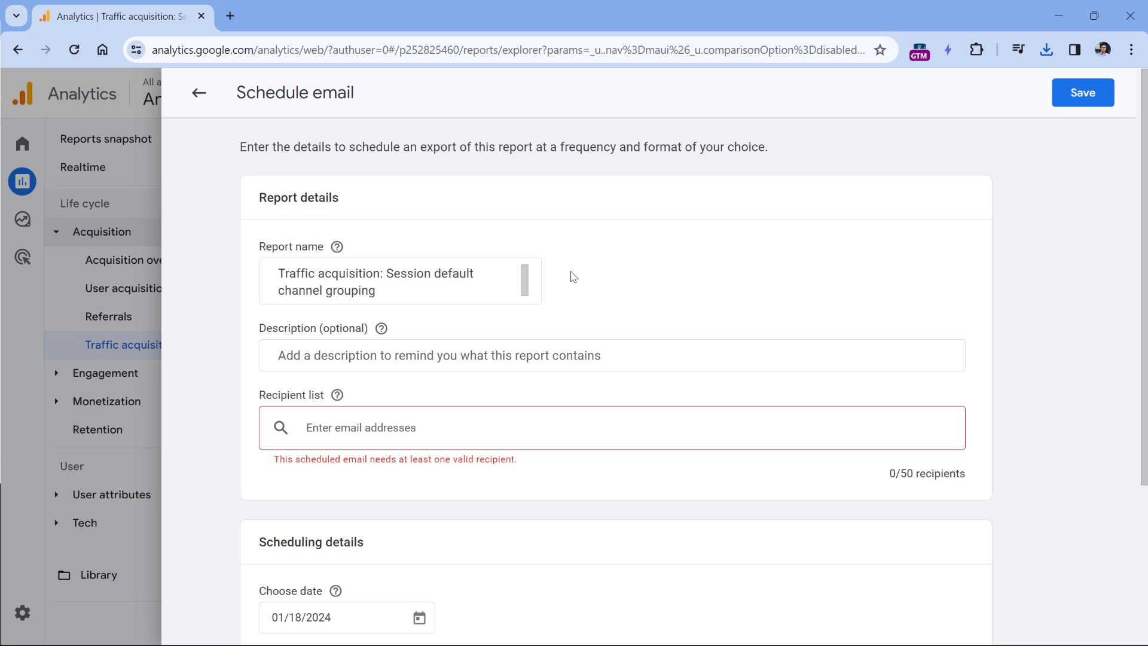
pyautogui.moveTo(890, 474); pyautogui.dragTo(964, 469)
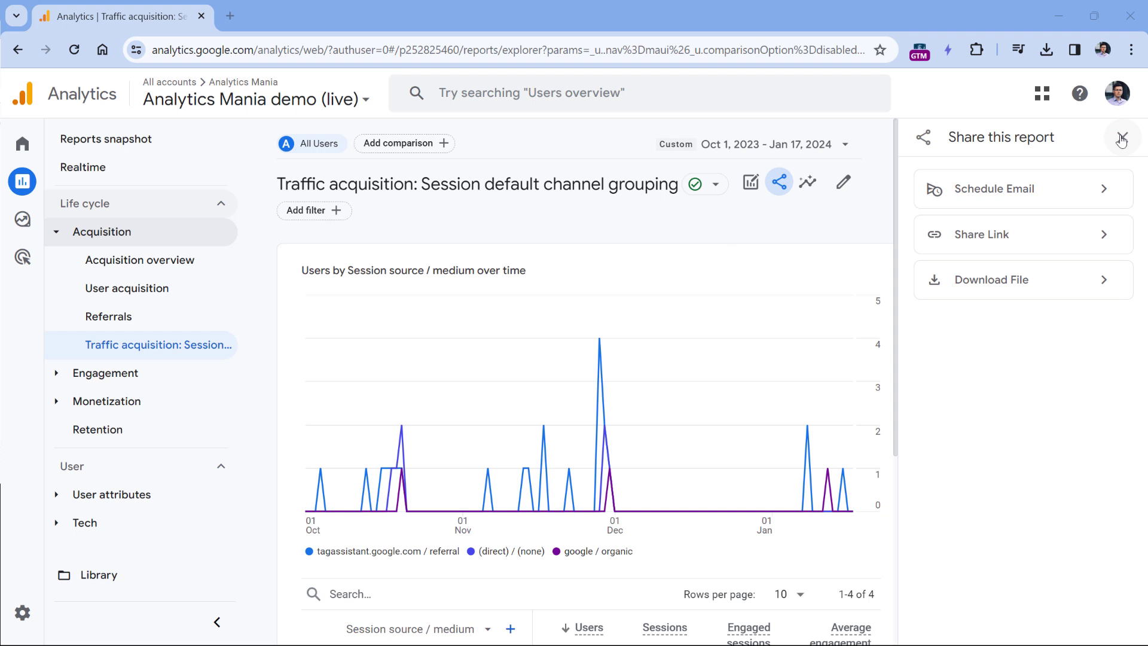
# Discard the schedule form, open the Form submissions exploration, and bring up its Share dialog.
pyautogui.click(1120, 135)
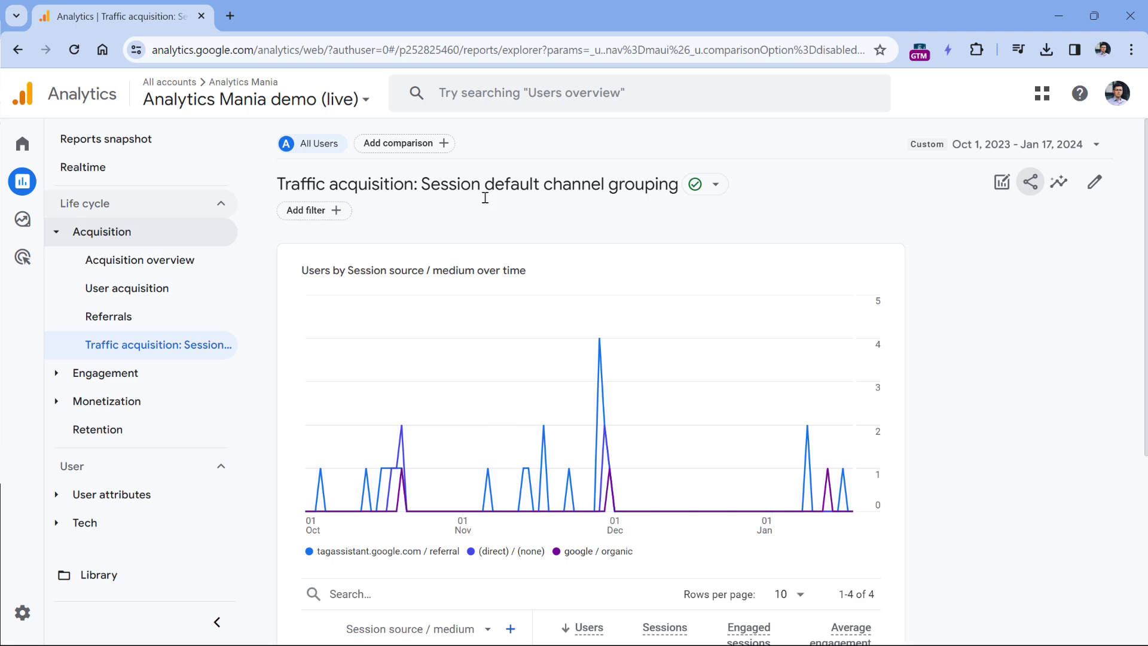
pyautogui.moveTo(74, 221)
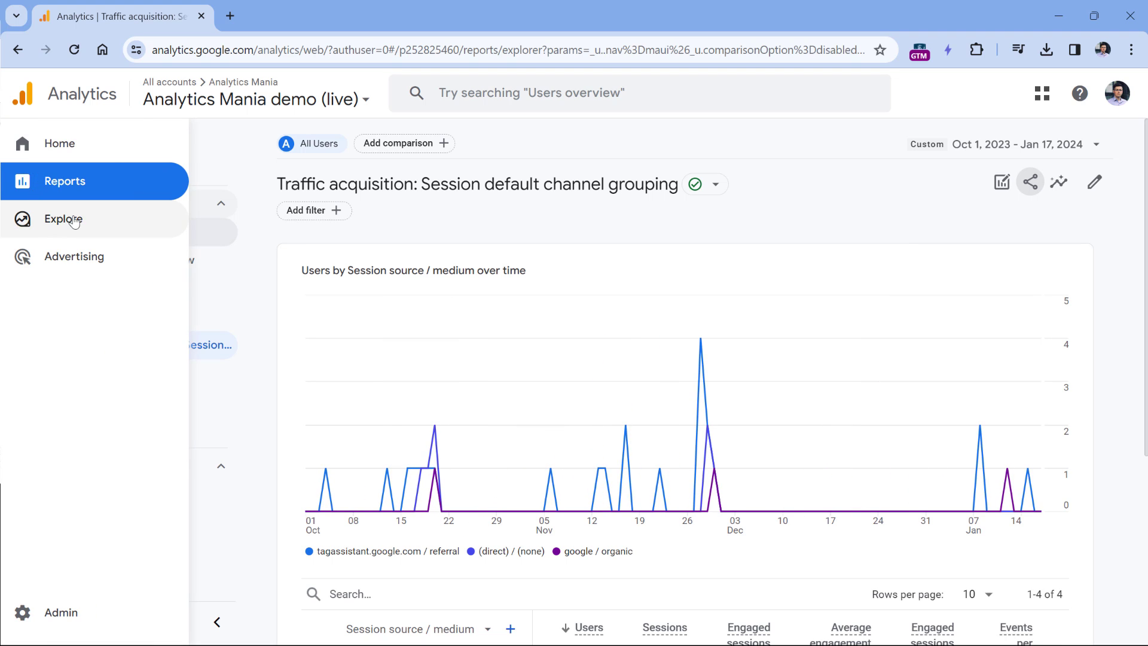
pyautogui.click(66, 220)
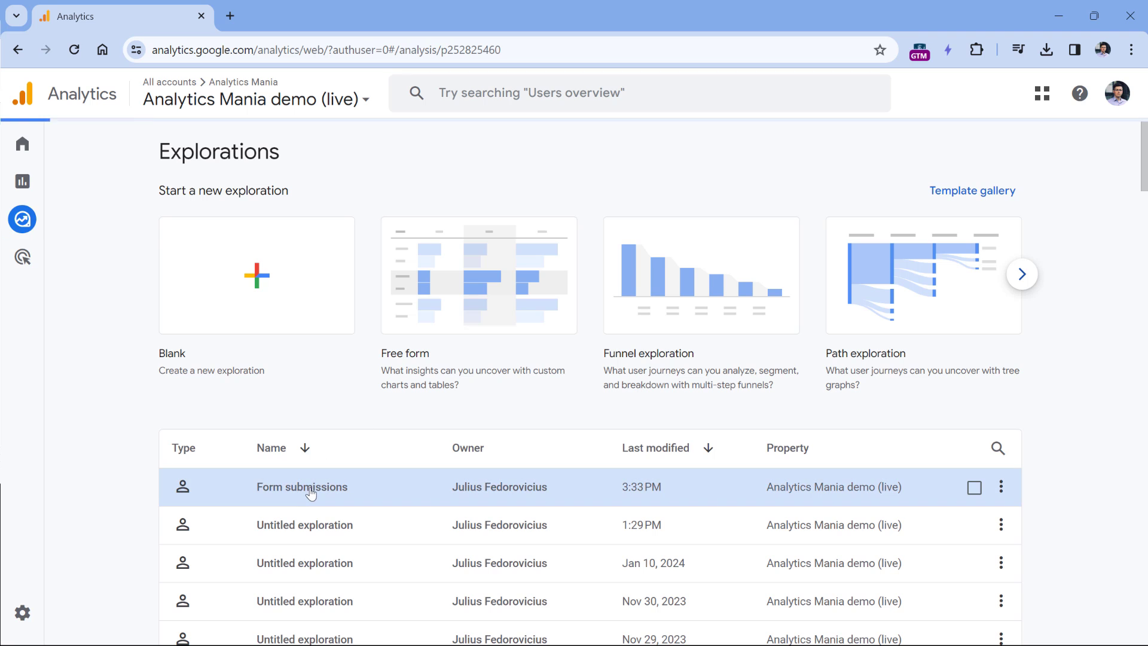
pyautogui.click(266, 486)
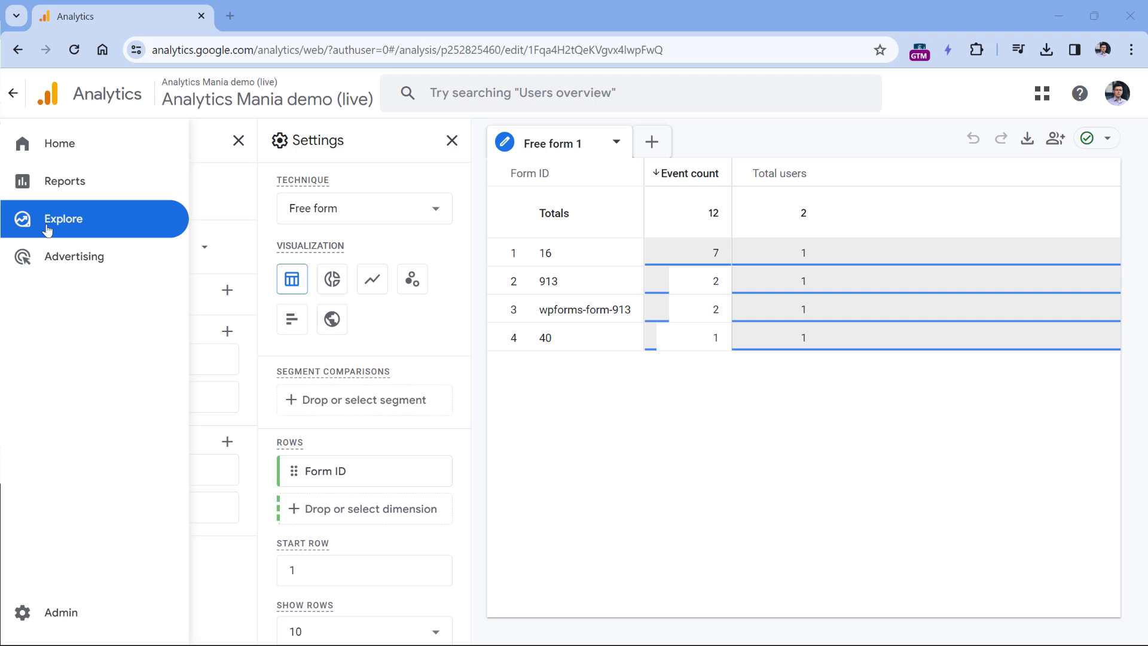
pyautogui.click(48, 221)
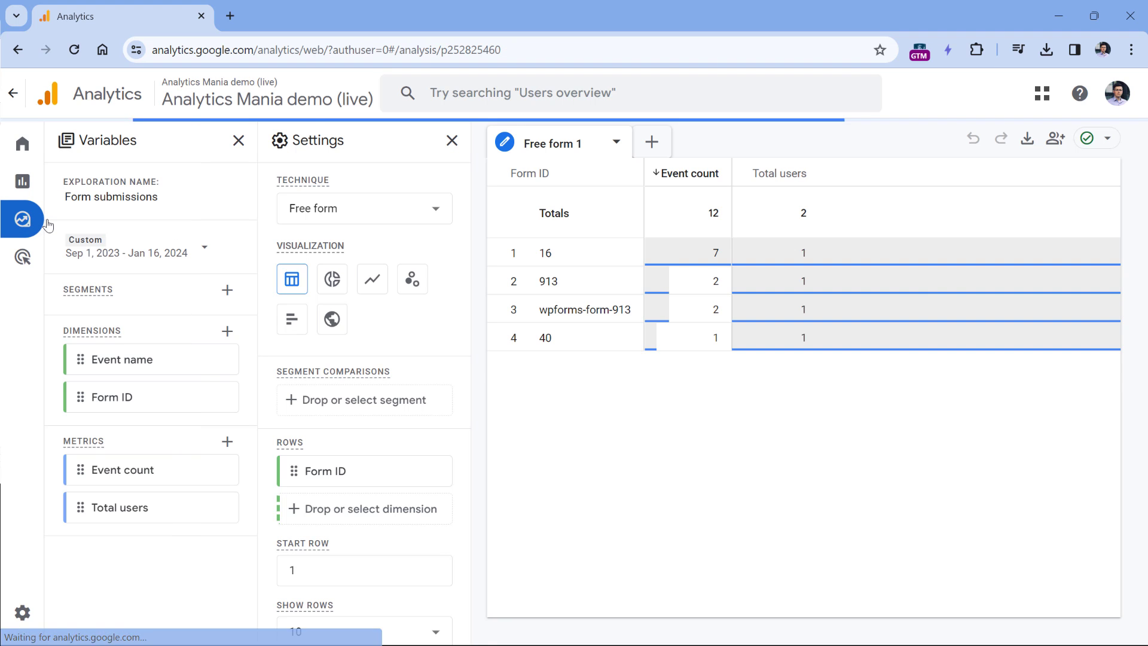
pyautogui.scroll(-4, 461, 277)
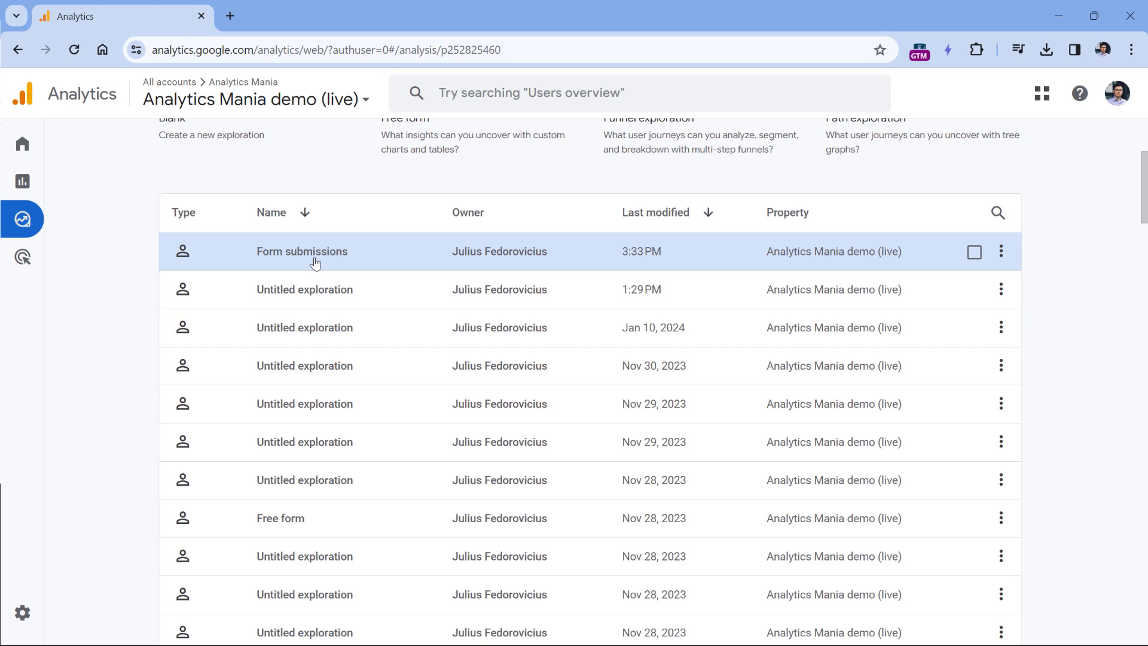
pyautogui.click(308, 256)
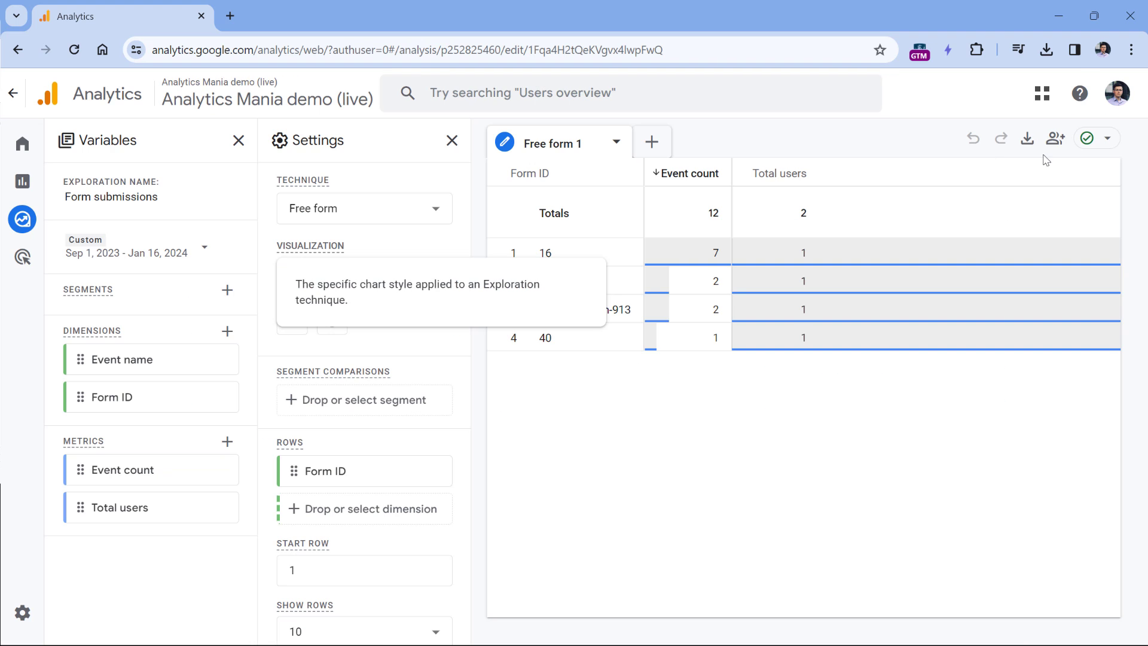
pyautogui.click(1058, 144)
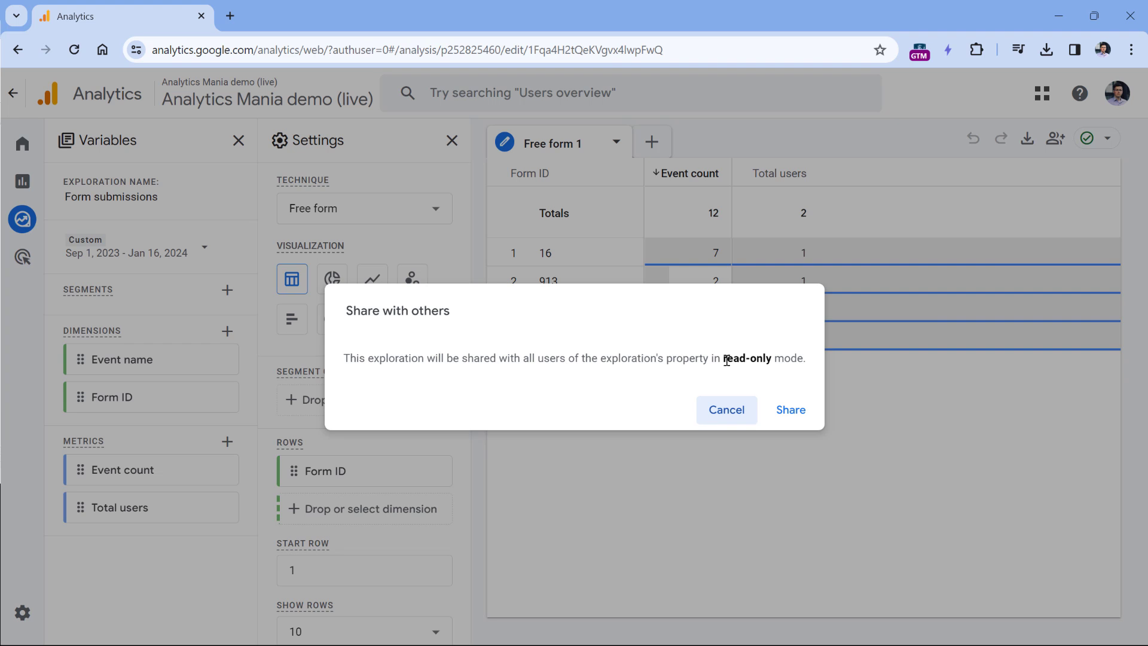
# Cancel sharing the Form submissions exploration and view its Export data formats.
pyautogui.click(725, 414)
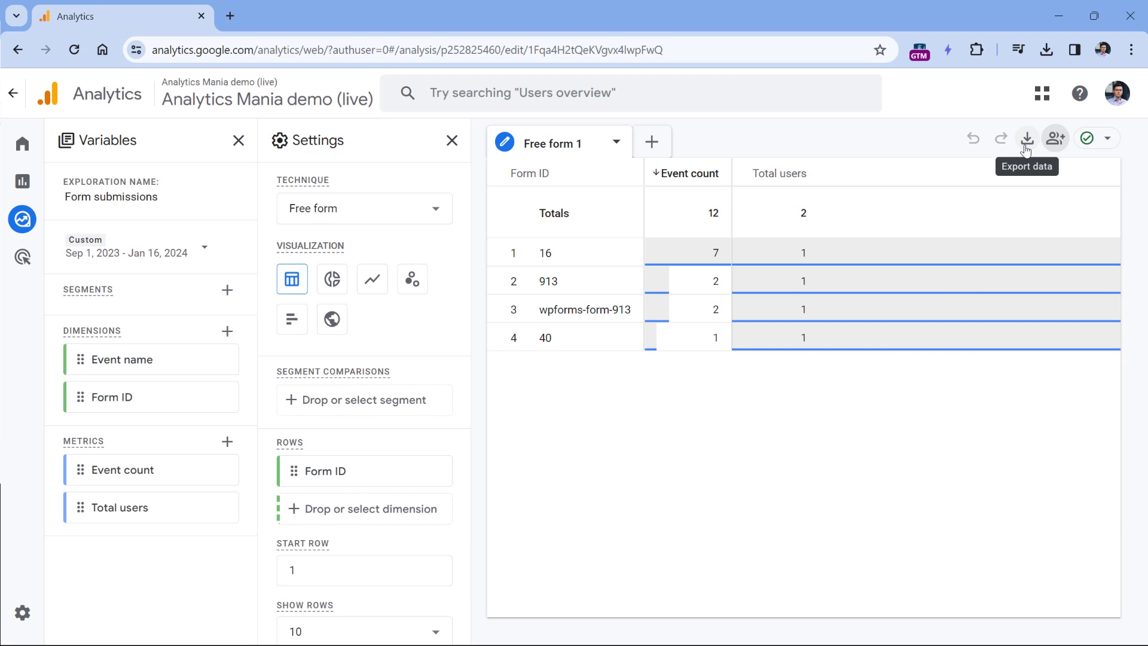
pyautogui.click(1029, 144)
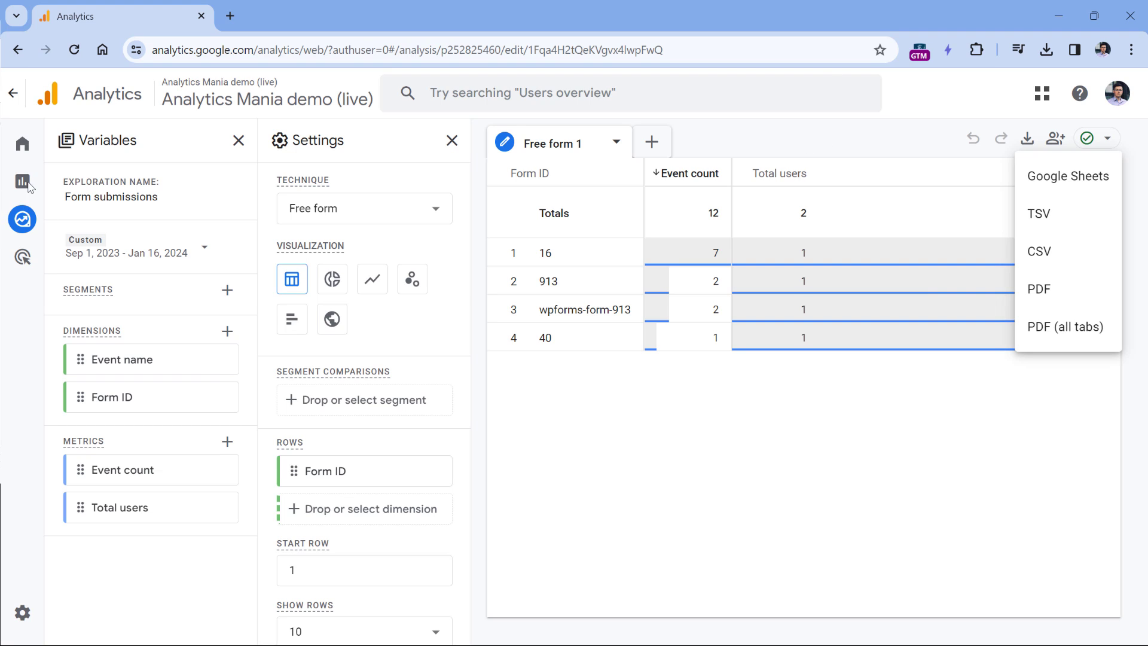
pyautogui.moveTo(36, 184)
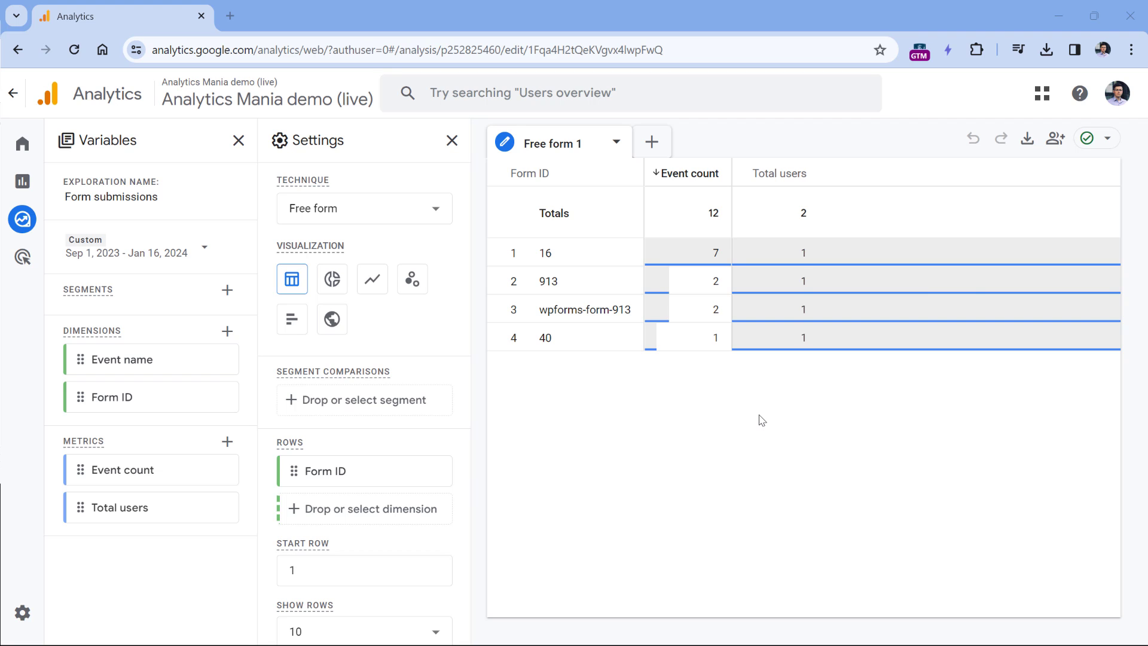
# Add a Funnel exploration tab and set its first step's event to session_start.
pyautogui.click(652, 143)
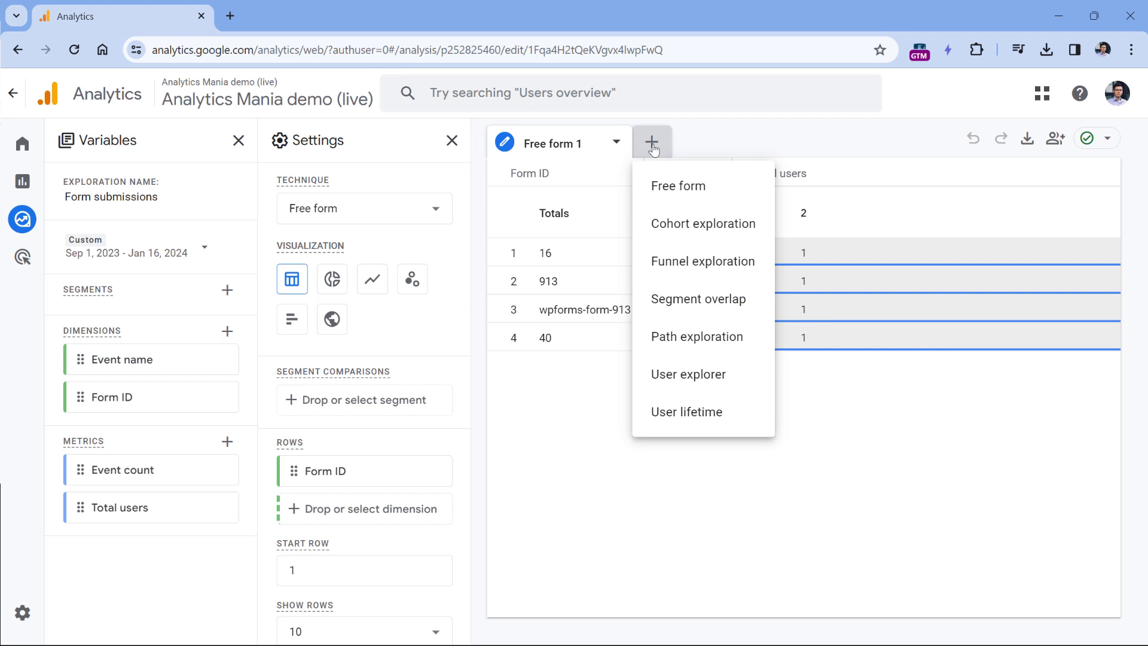
pyautogui.click(705, 261)
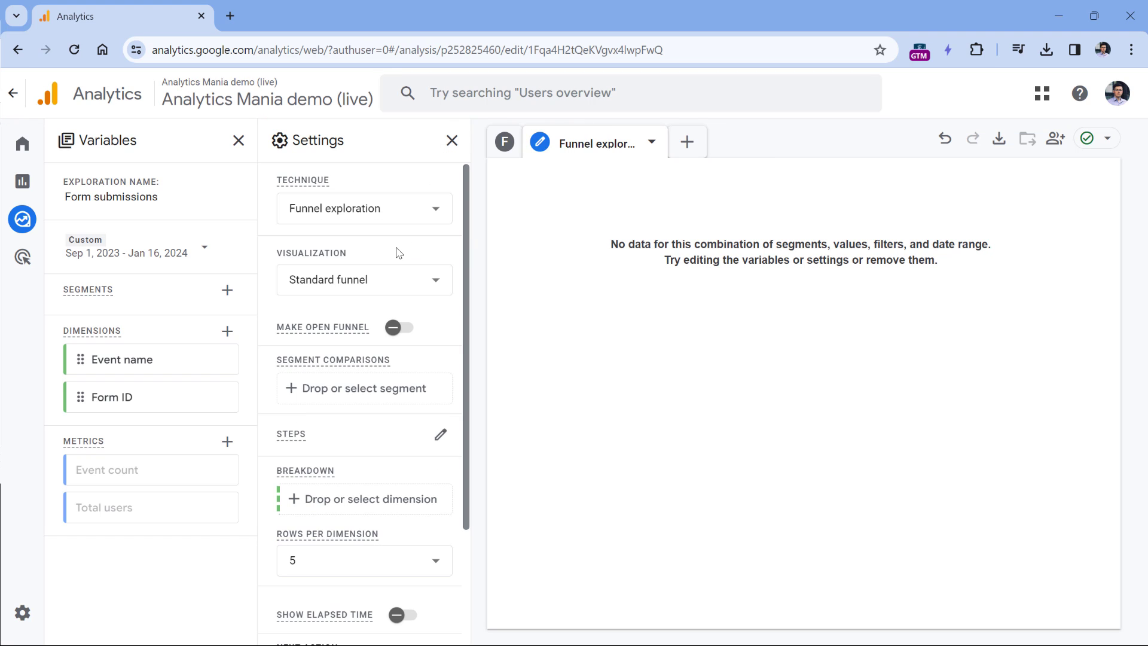
pyautogui.click(441, 441)
pyautogui.click(285, 213)
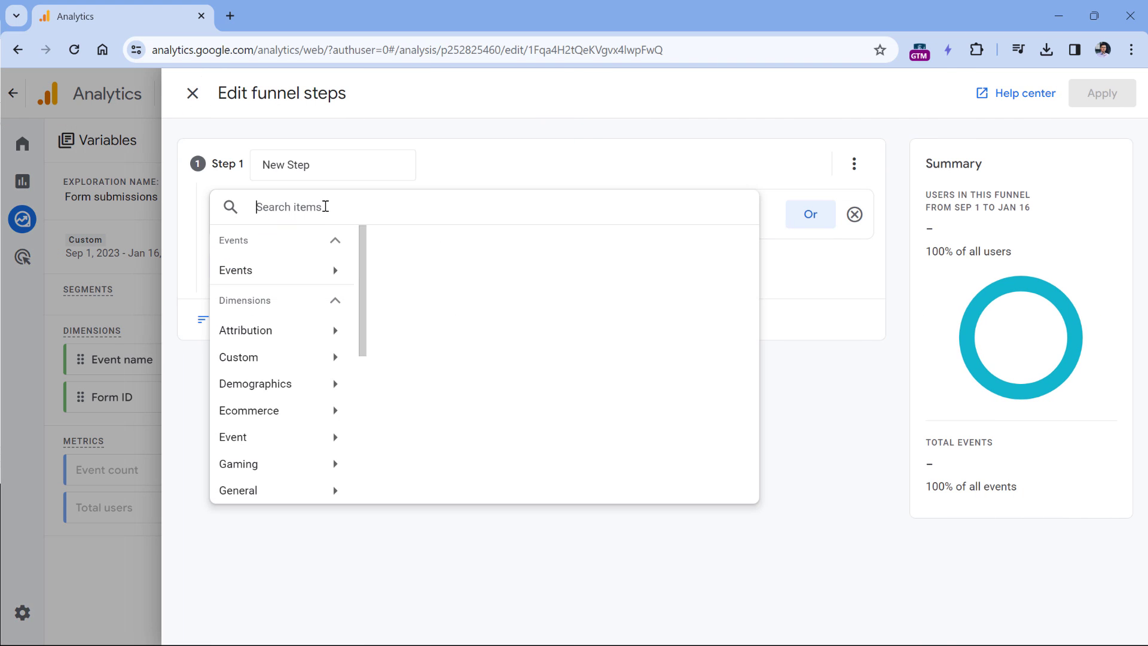
pyautogui.write('sess')
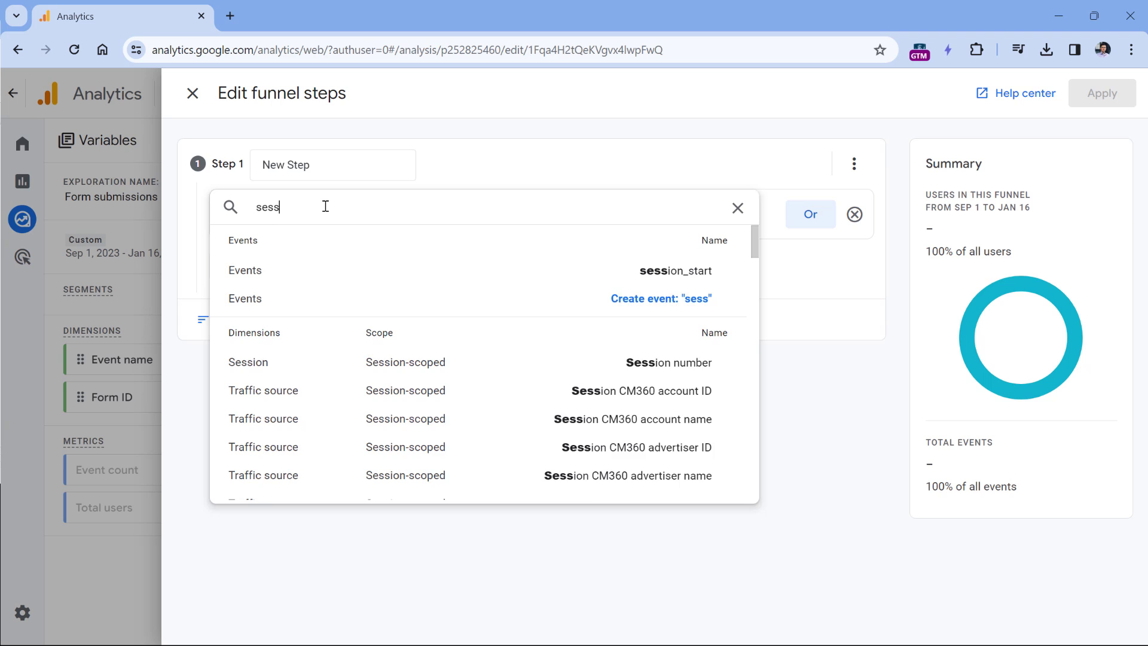
pyautogui.write('ion_start')
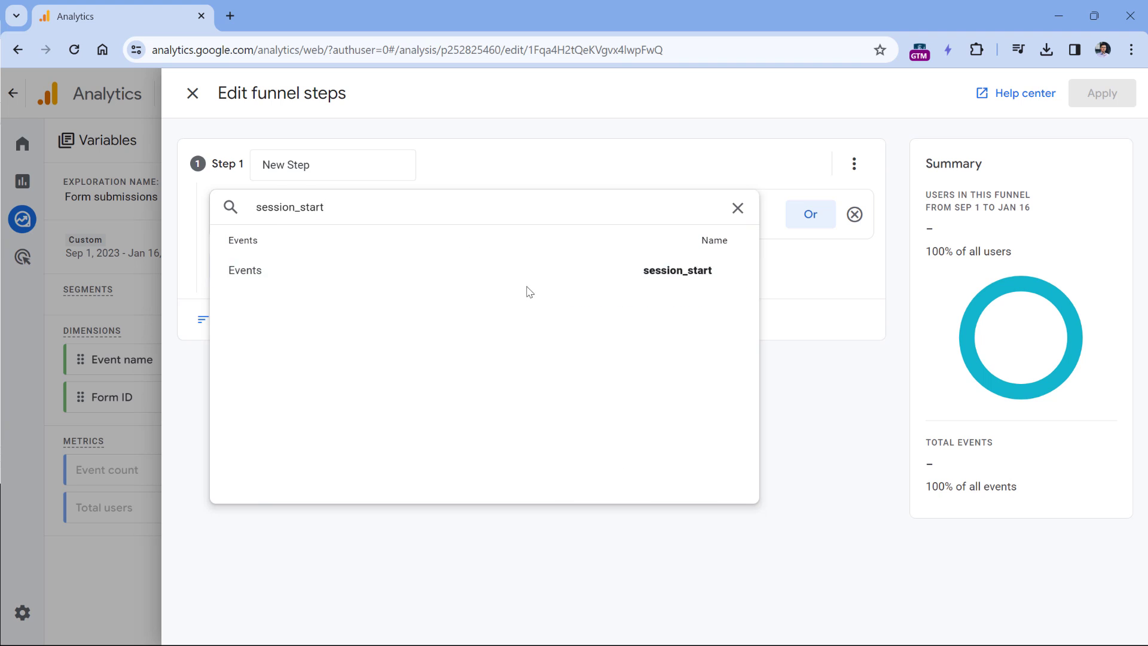
pyautogui.click(526, 273)
# Add step 'Purchase' on the purchase event, name step one 'Session started', and apply.
pyautogui.click(239, 315)
pyautogui.click(314, 368)
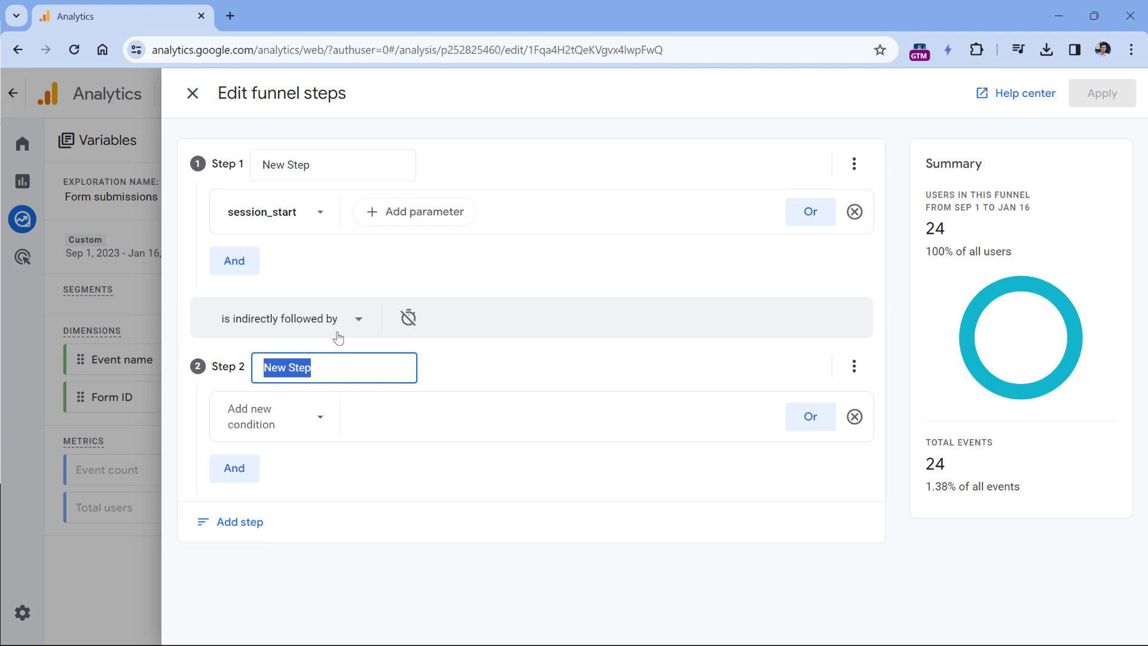
pyautogui.write('Purh')
pyautogui.press('BackSpace')
pyautogui.write('chase')
pyautogui.click(239, 425)
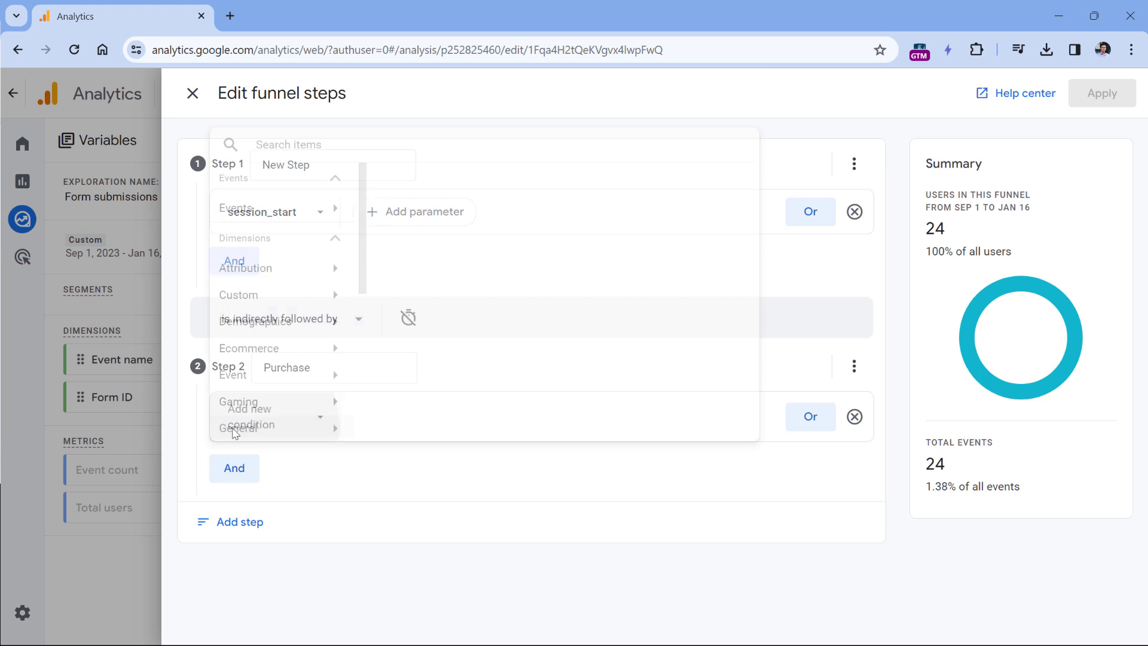
pyautogui.write('purchas')
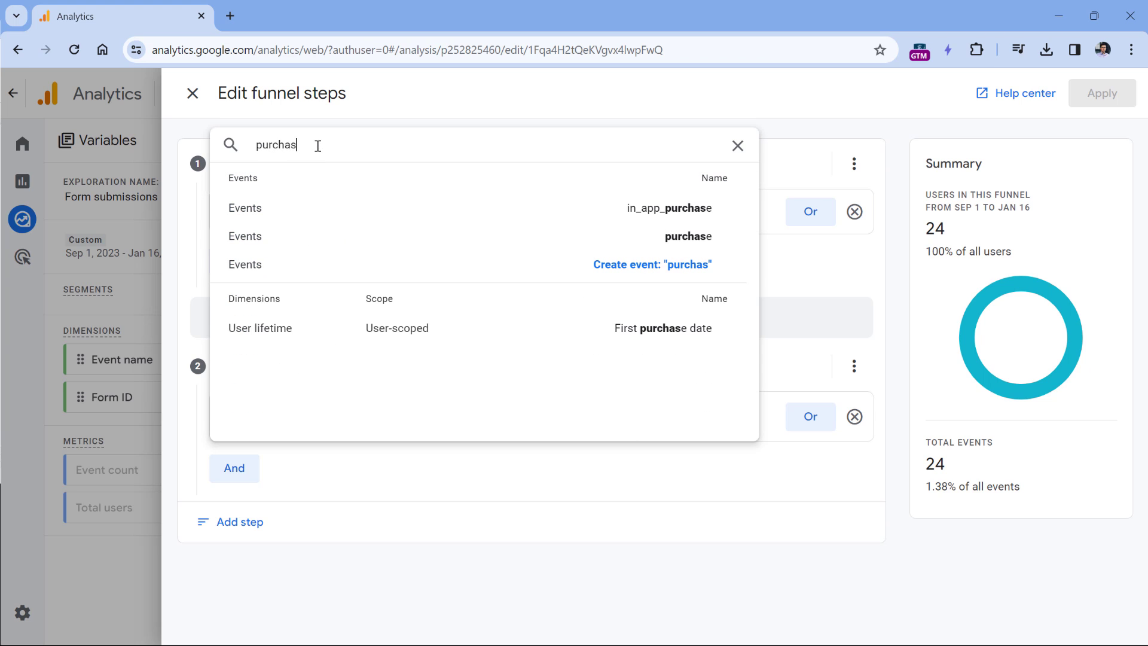
pyautogui.click(685, 247)
pyautogui.click(312, 164)
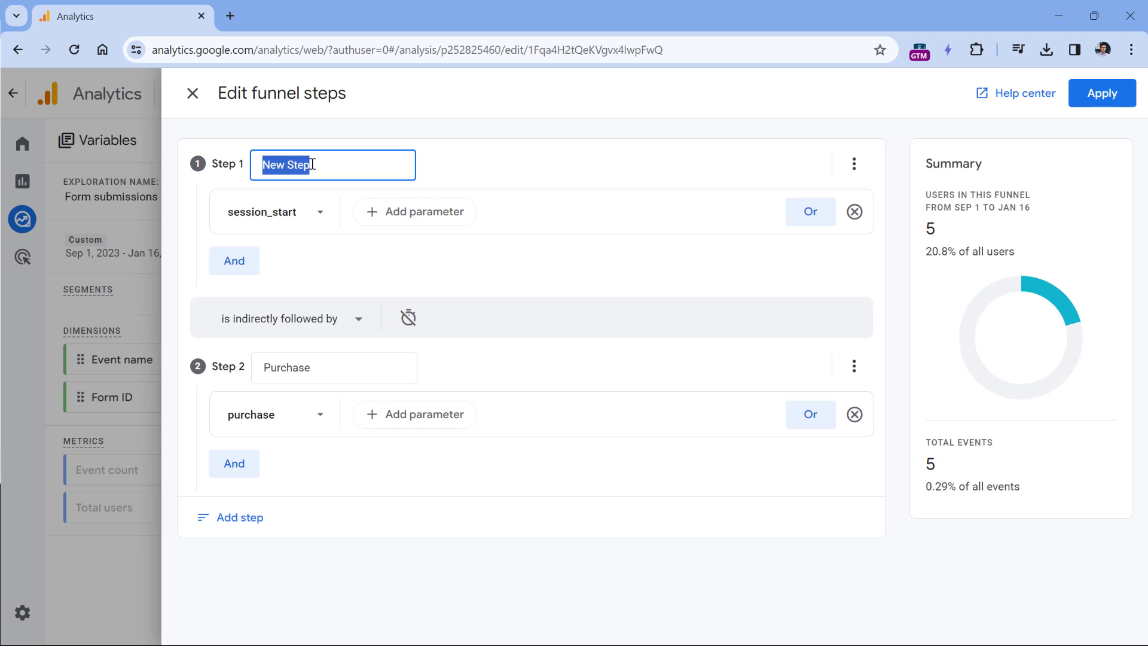
pyautogui.write('Session started')
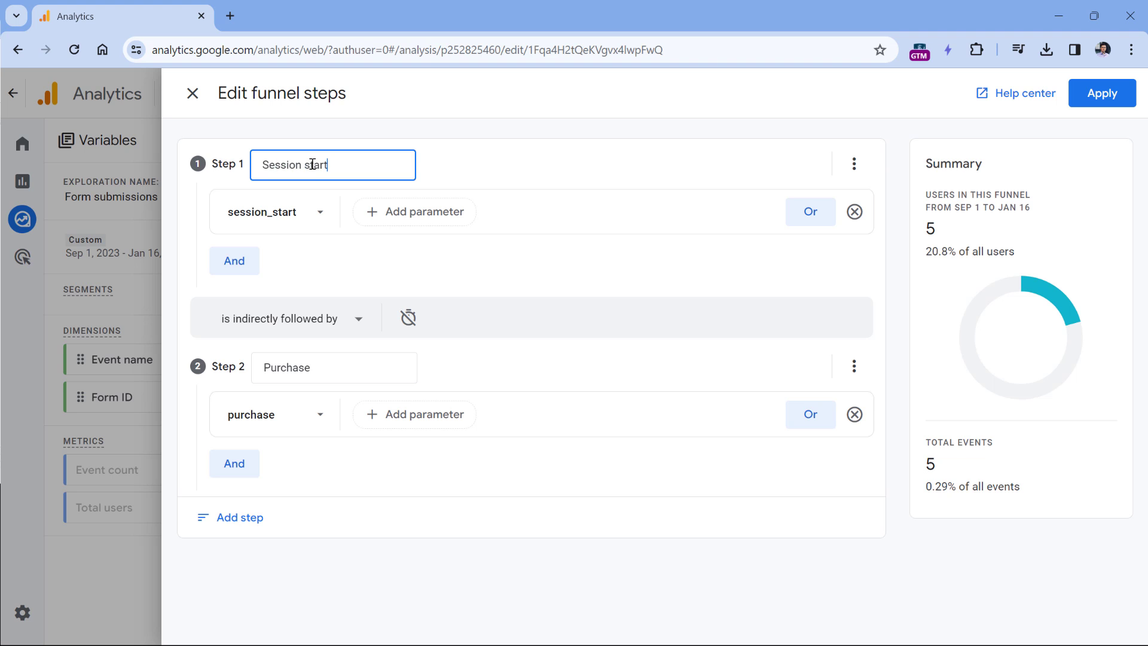
pyautogui.click(1107, 99)
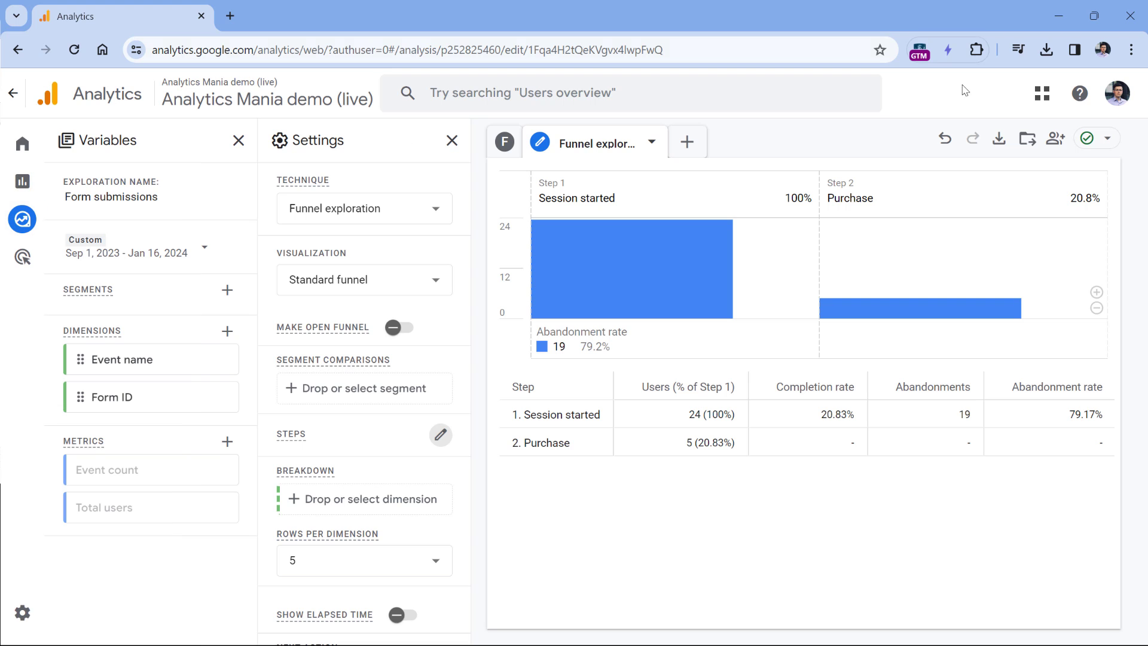
# Save the funnel exploration to the Library as a report named 'Purchase funnel'.
pyautogui.click(1027, 141)
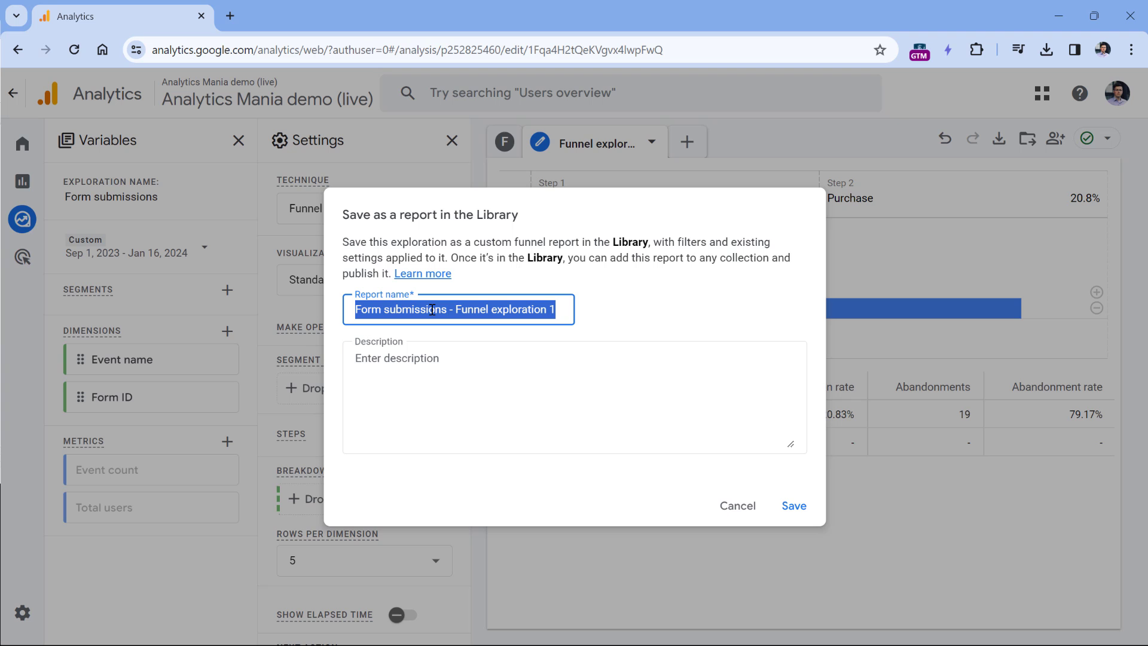
pyautogui.write('Purchase funna')
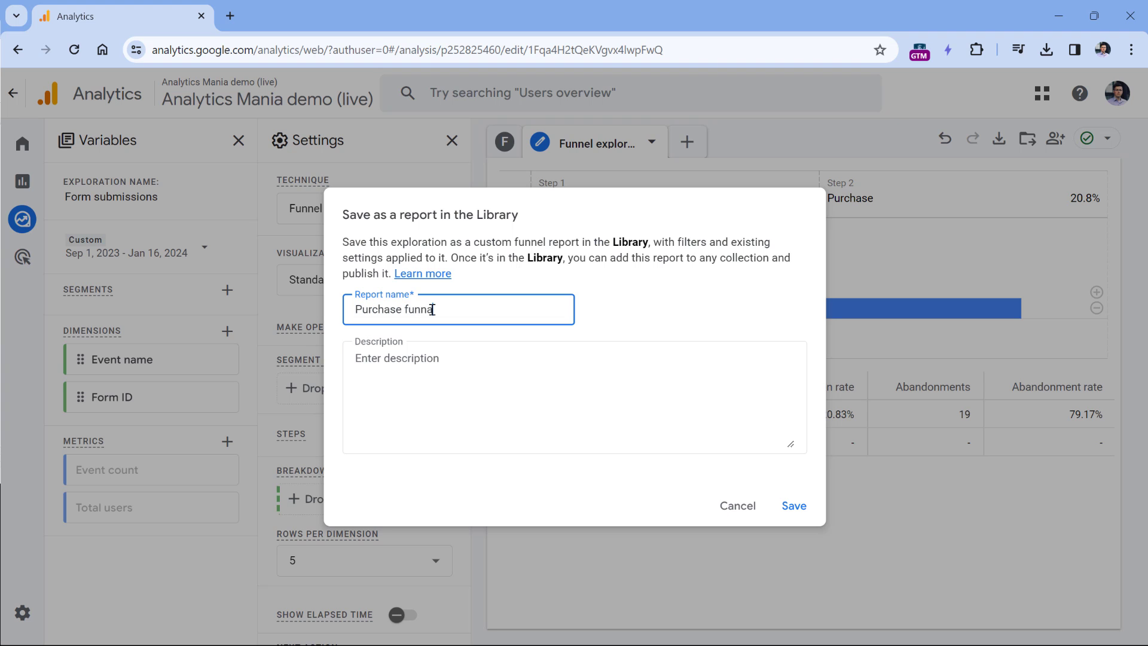
pyautogui.press('BackSpace')
pyautogui.write('el')
pyautogui.click(793, 507)
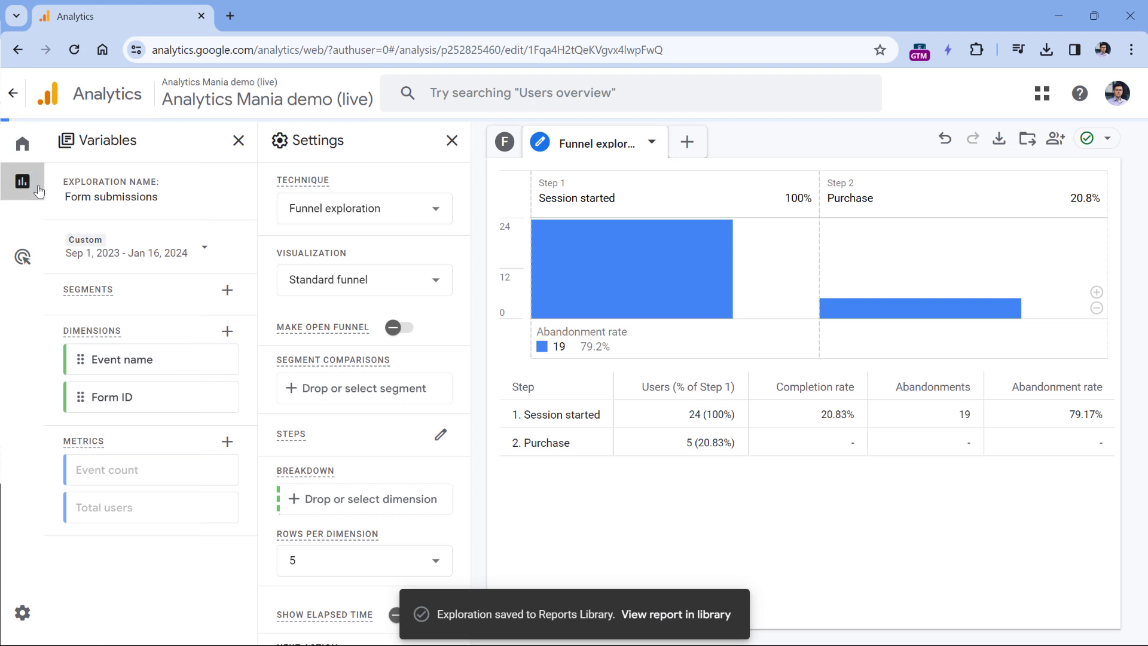
# In Reports > Library, start editing the Life cycle collection.
pyautogui.click(38, 190)
pyautogui.click(98, 574)
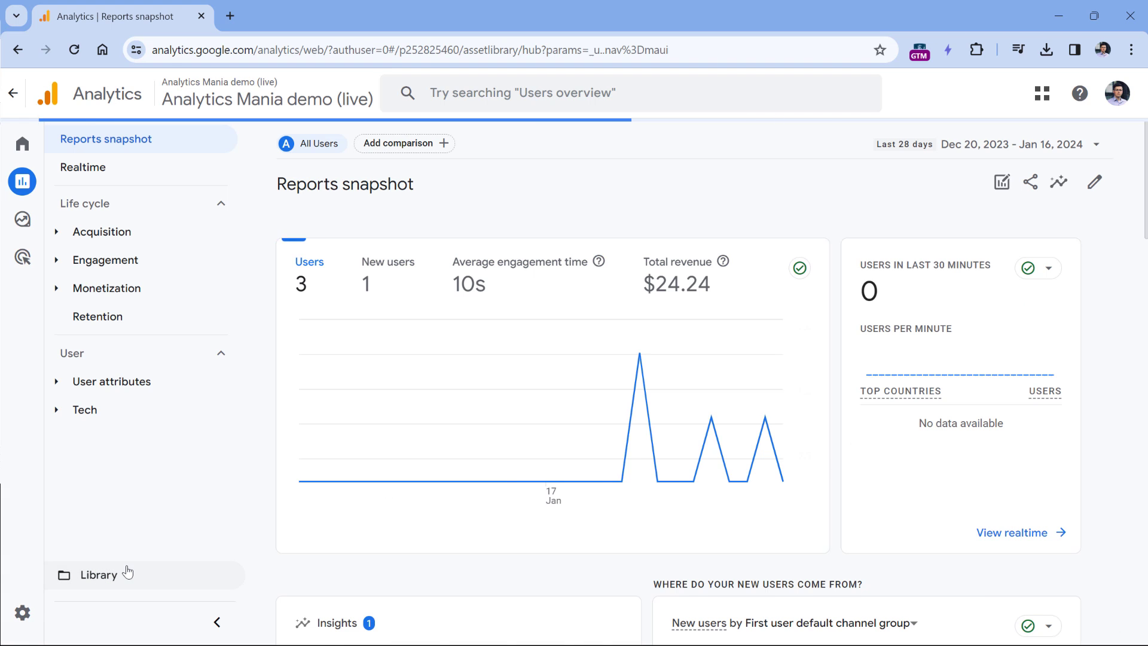
pyautogui.scroll(-3, 678, 210)
pyautogui.scroll(2, 678, 210)
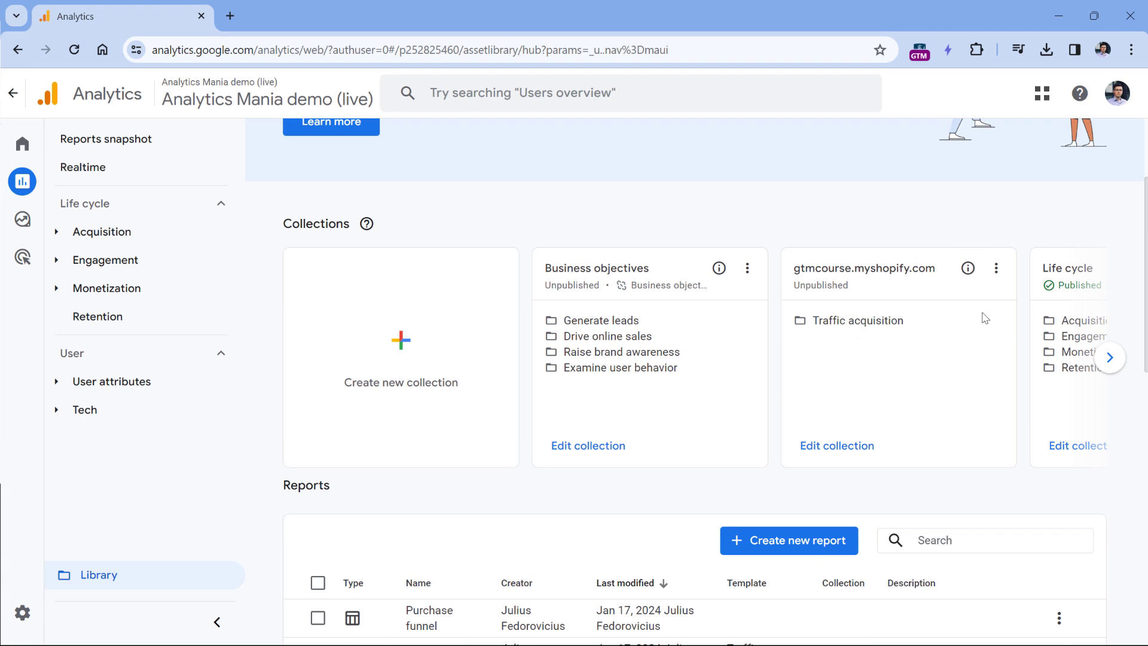
pyautogui.click(1062, 448)
pyautogui.scroll(-10, 544, 408)
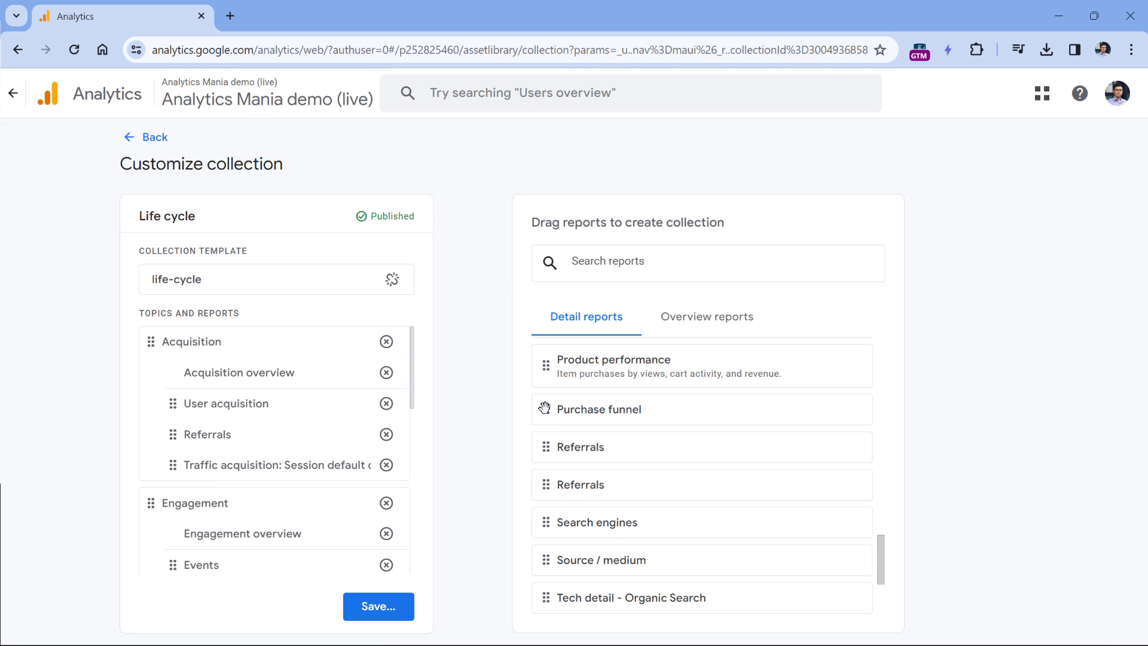
pyautogui.scroll(-4, 218, 426)
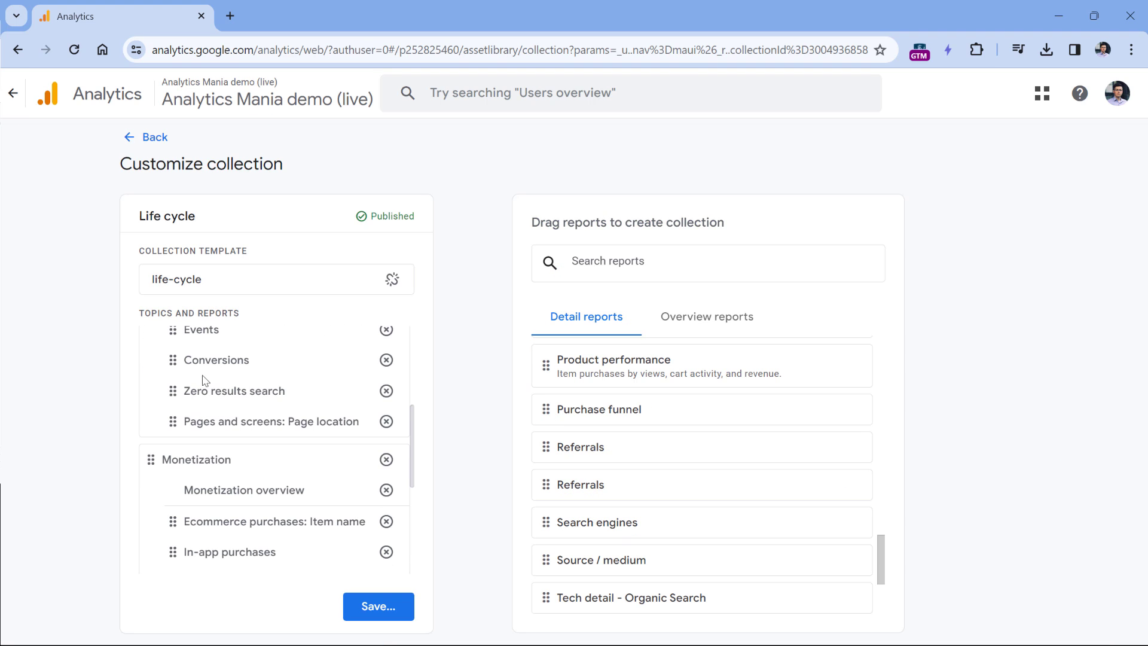
pyautogui.scroll(-1, 198, 456)
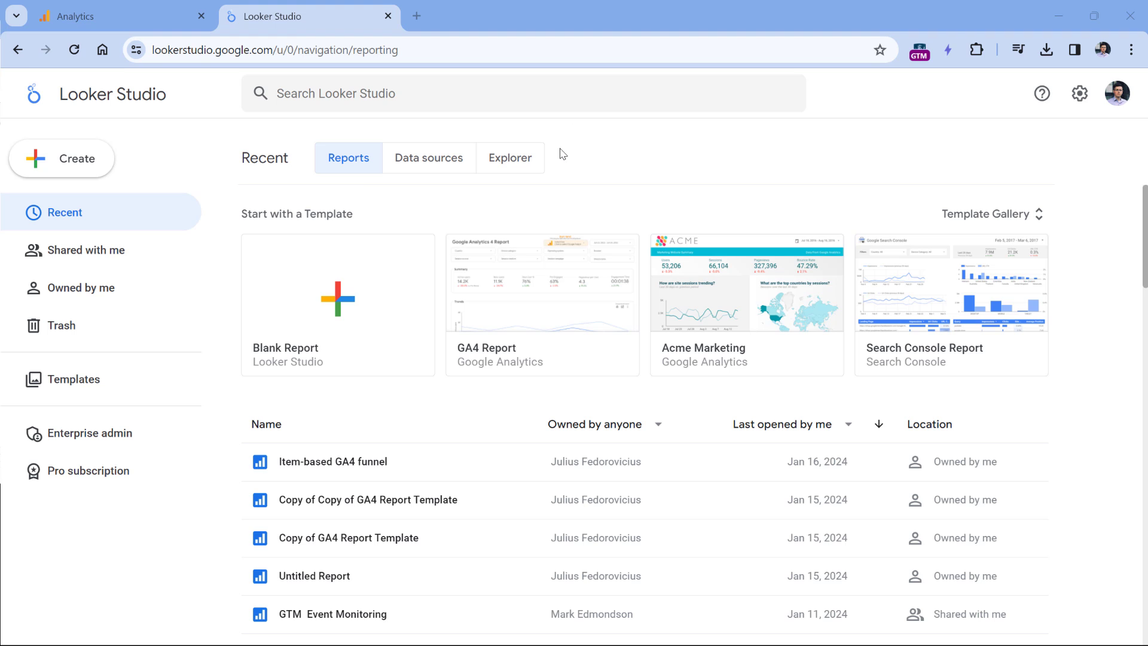
# Copy the GA4 Report template with its GA4 - Google Merchandise Store data source, then check its sharing settings.
pyautogui.click(542, 299)
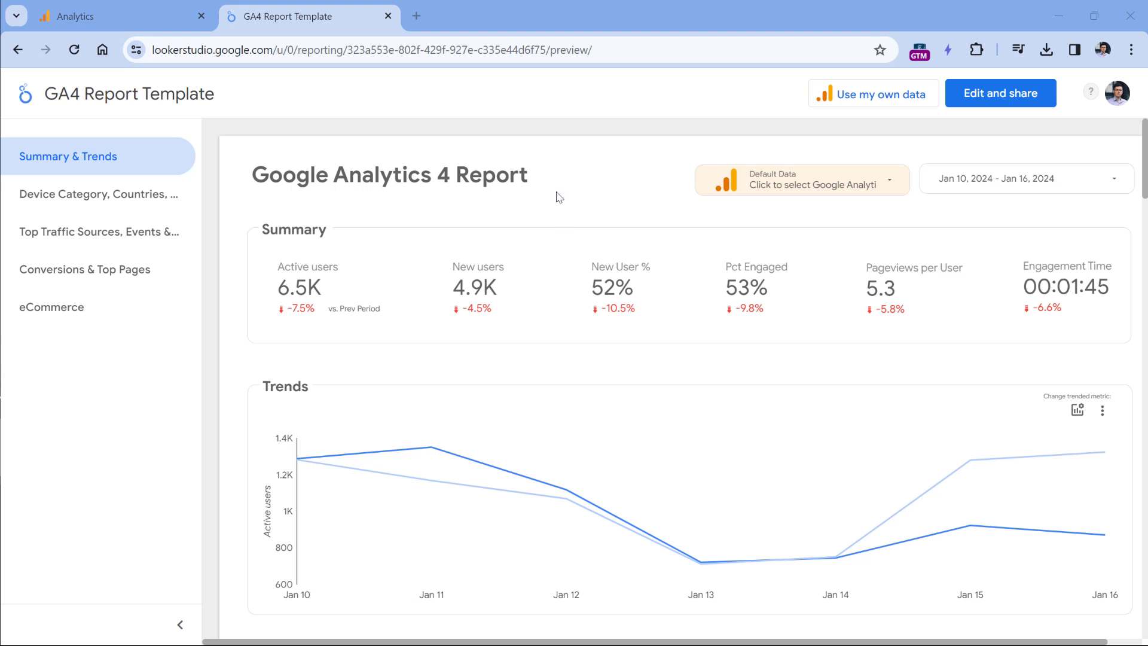
pyautogui.click(999, 102)
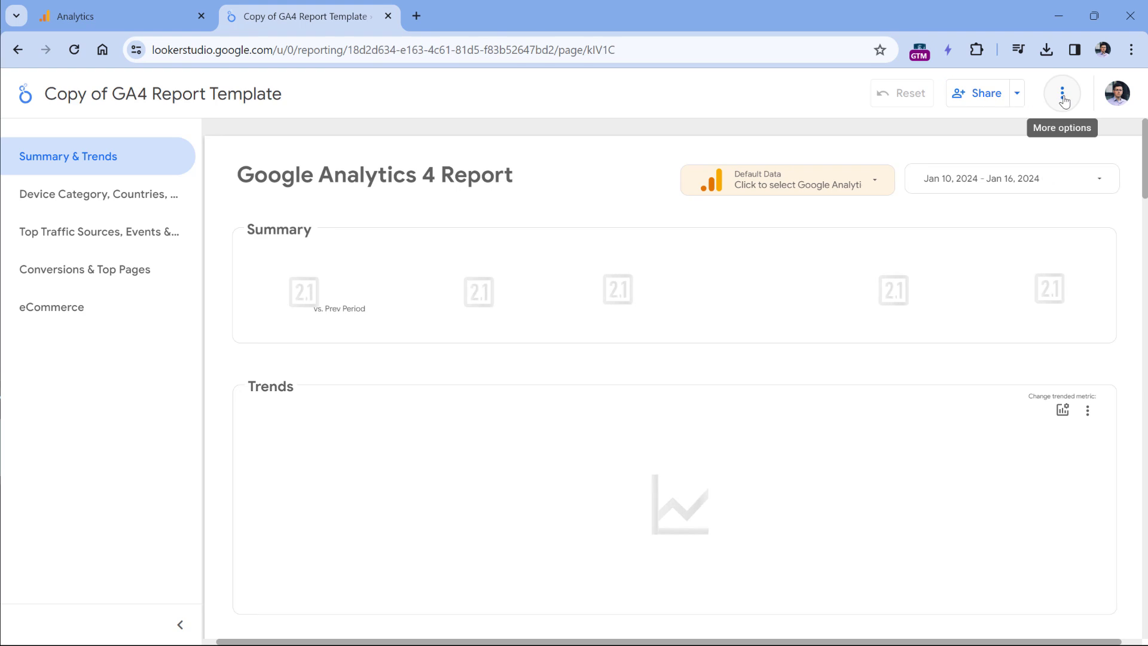
pyautogui.click(1062, 93)
pyautogui.click(1024, 139)
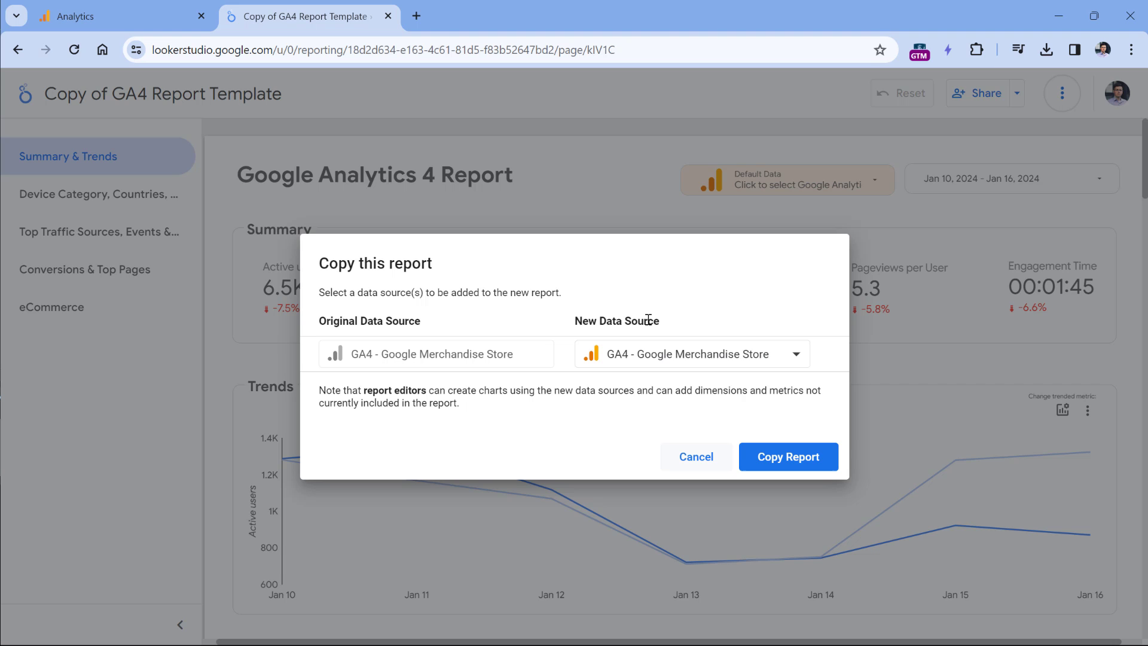
pyautogui.click(789, 460)
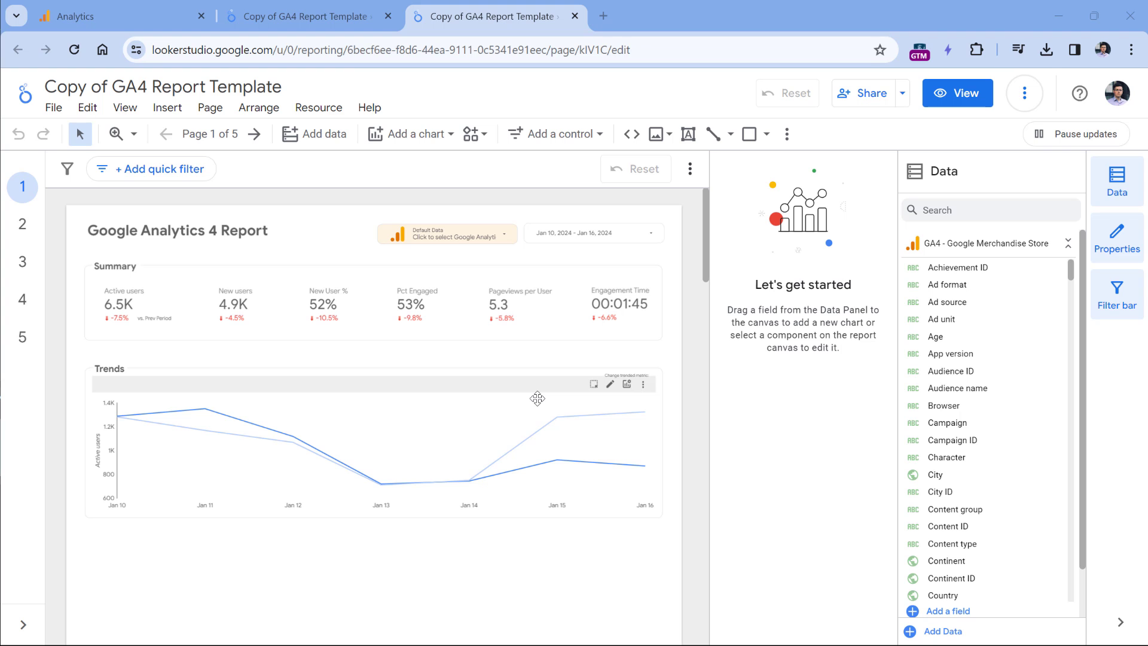
pyautogui.click(877, 97)
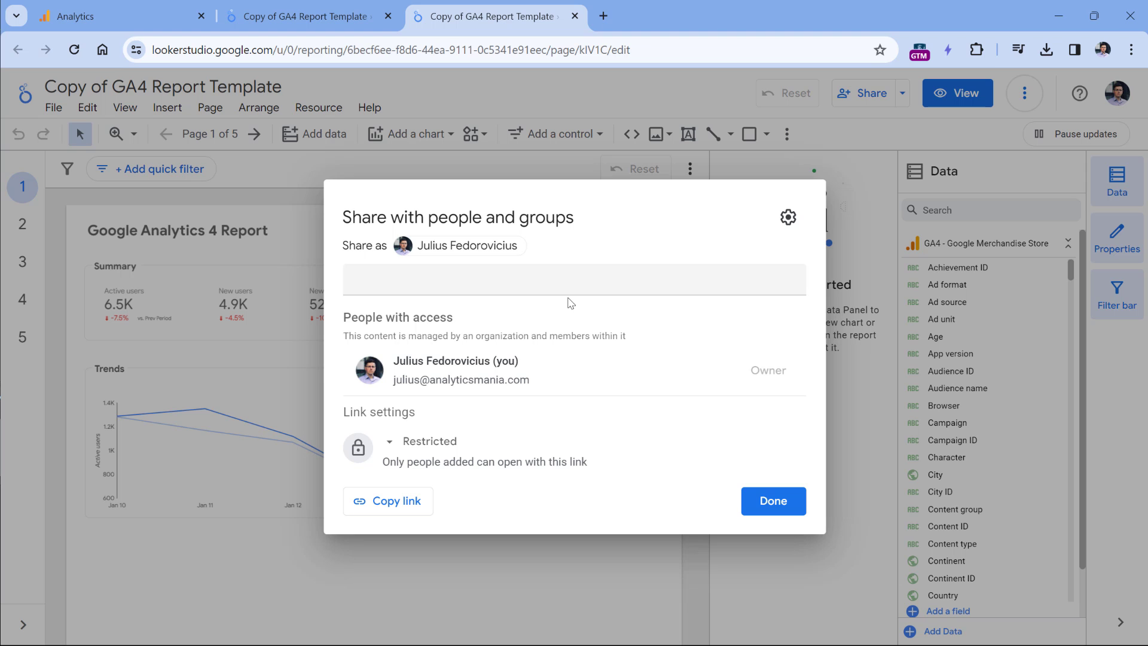
pyautogui.click(320, 308)
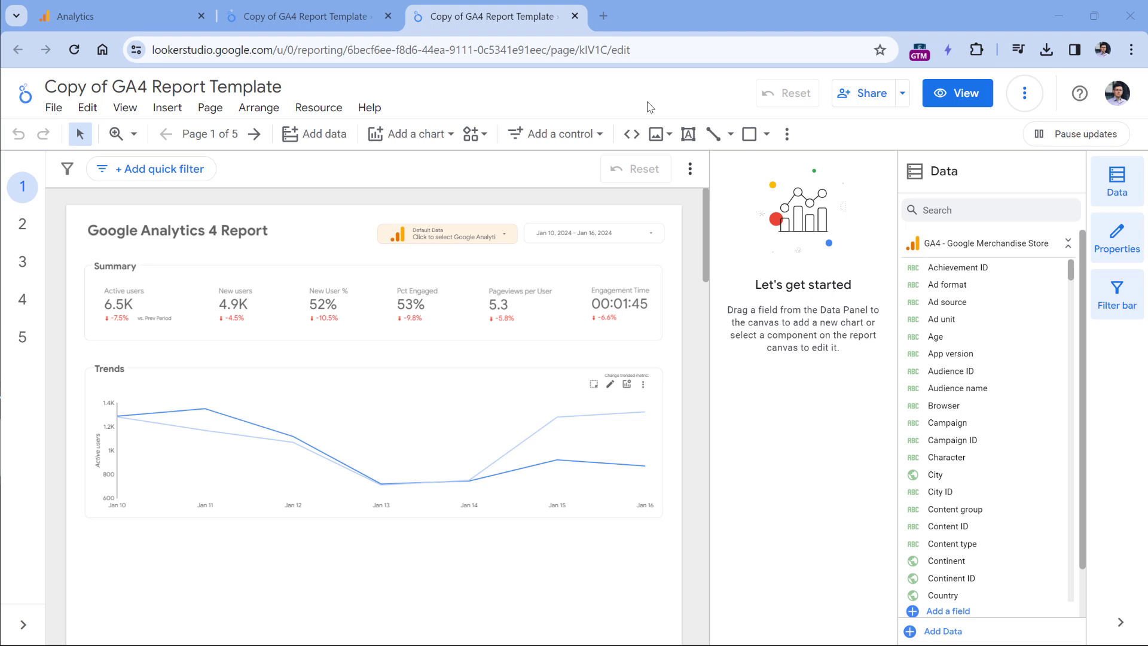
# Open Schedule delivery for the copied report, defaulting to daily emails from 01/18/2024 at 8:00 AM.
pyautogui.click(902, 96)
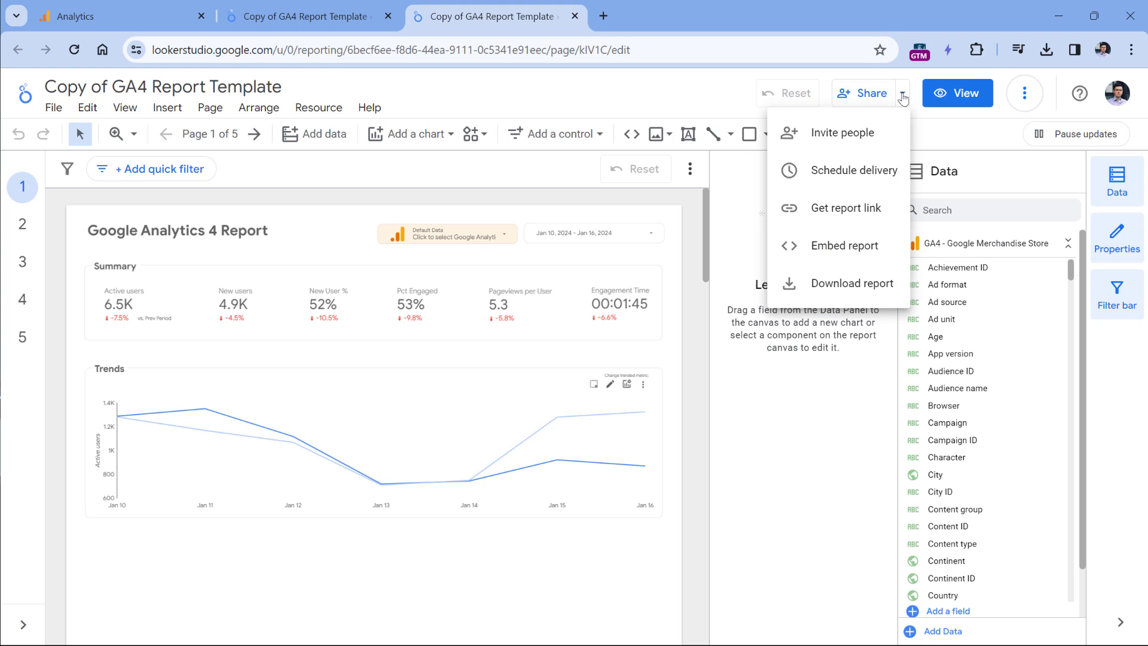
pyautogui.click(837, 171)
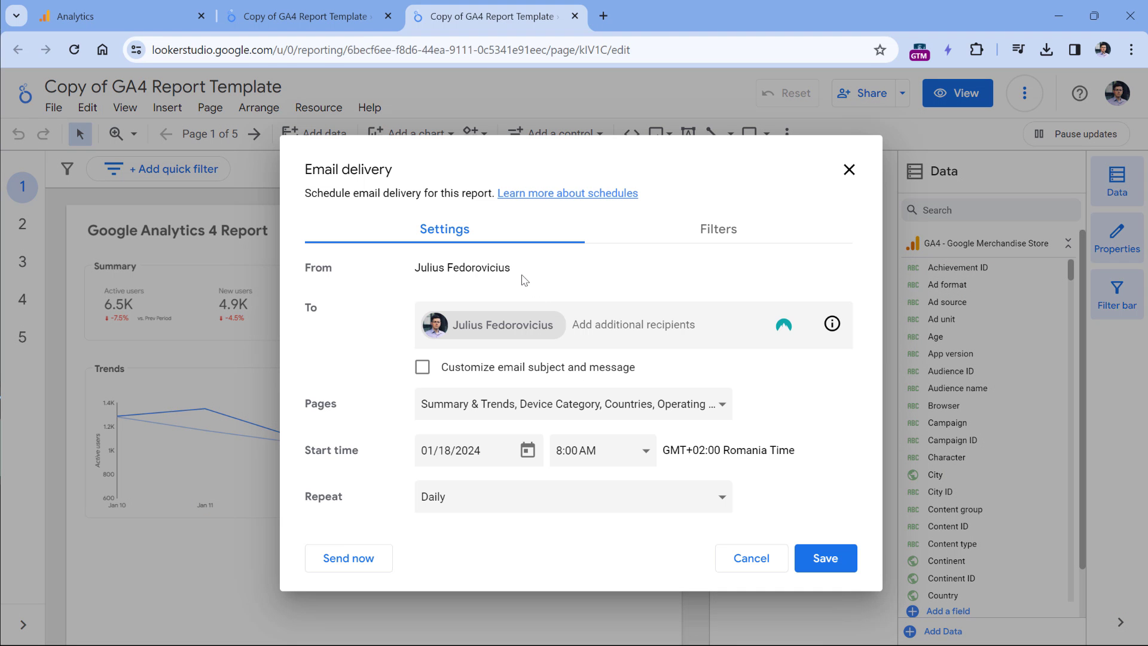